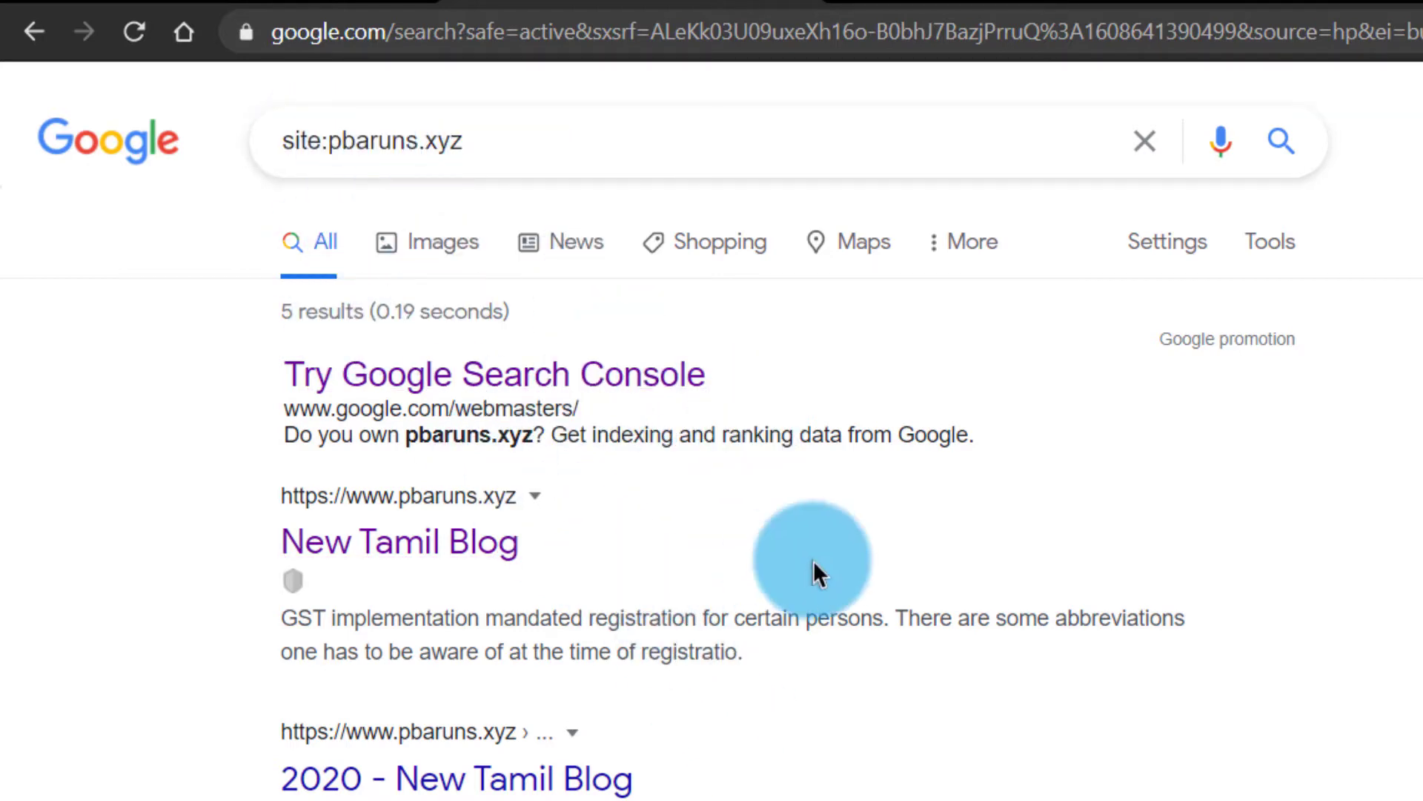
- Search Google for site:selfpublishertools.com in place of the current site query
left_click_drag(331, 140, 562, 138)
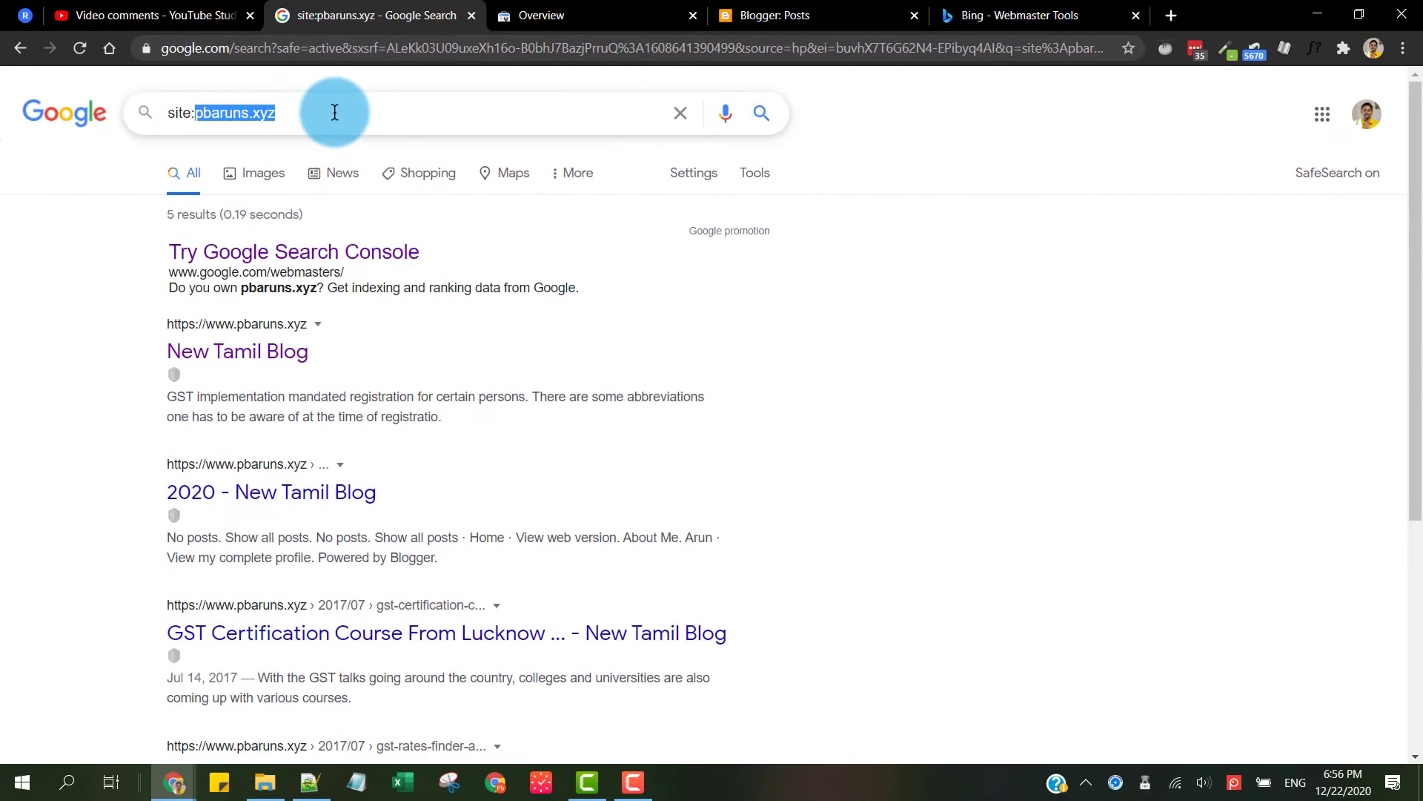
type("sel")
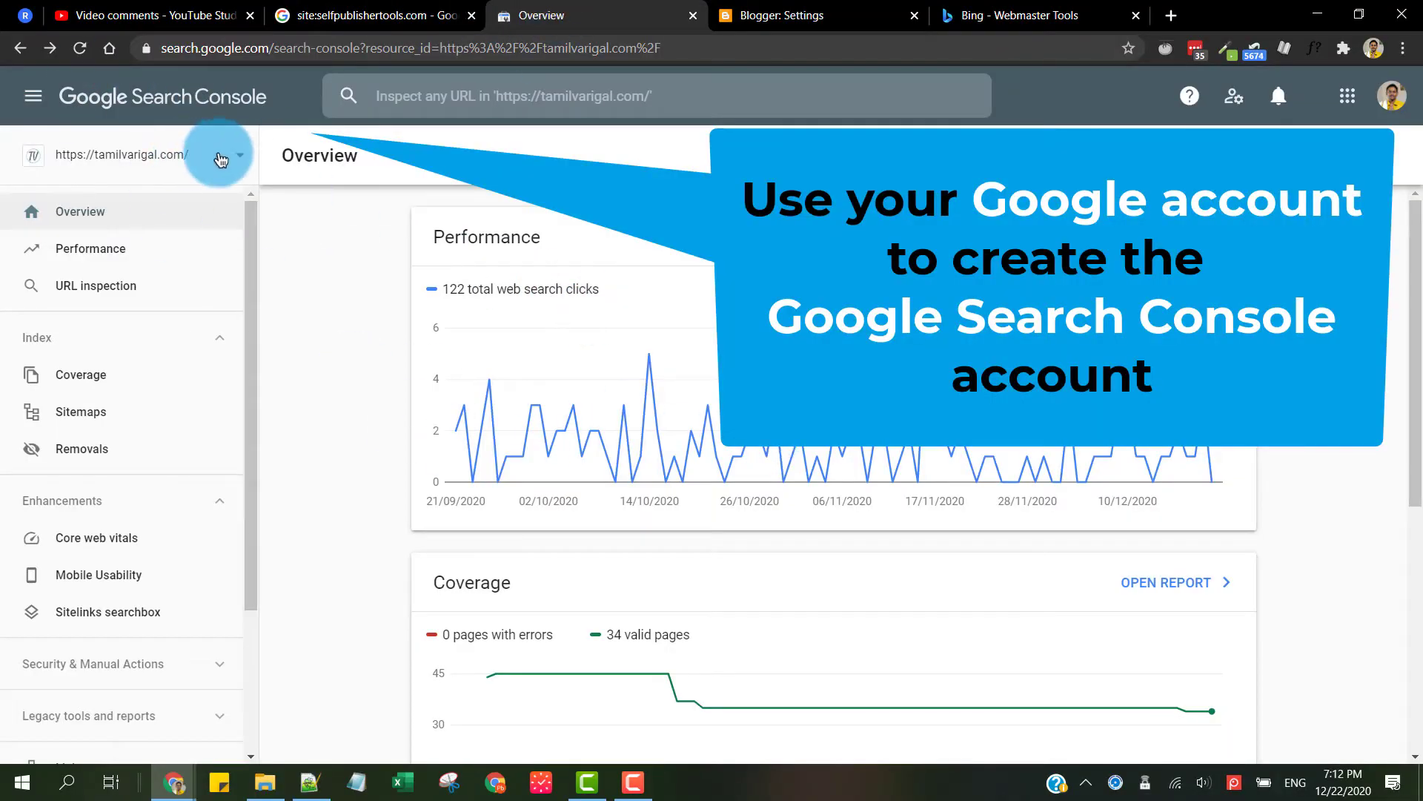
- Start adding a new property in Google Search Console using the URL prefix type
left_click(243, 160)
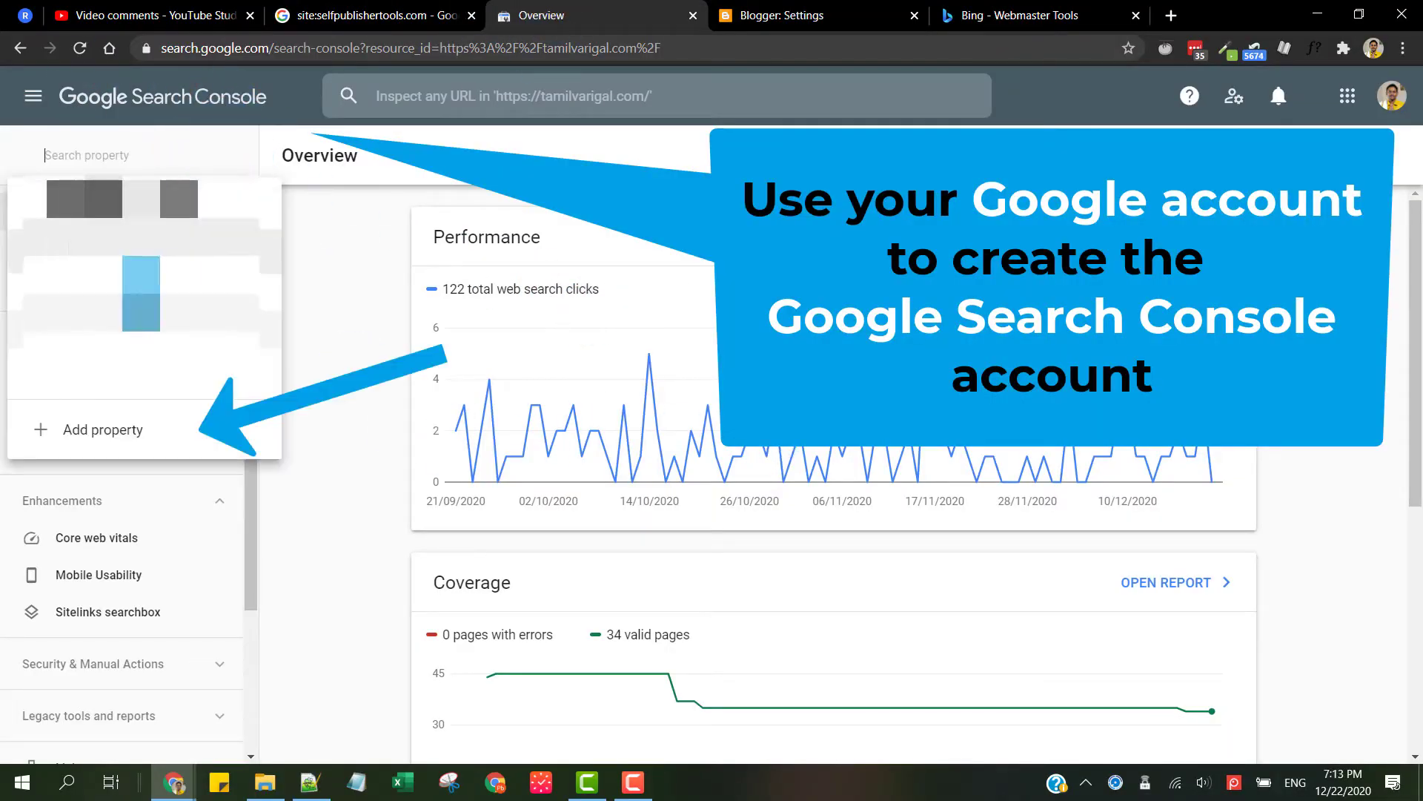
left_click(104, 430)
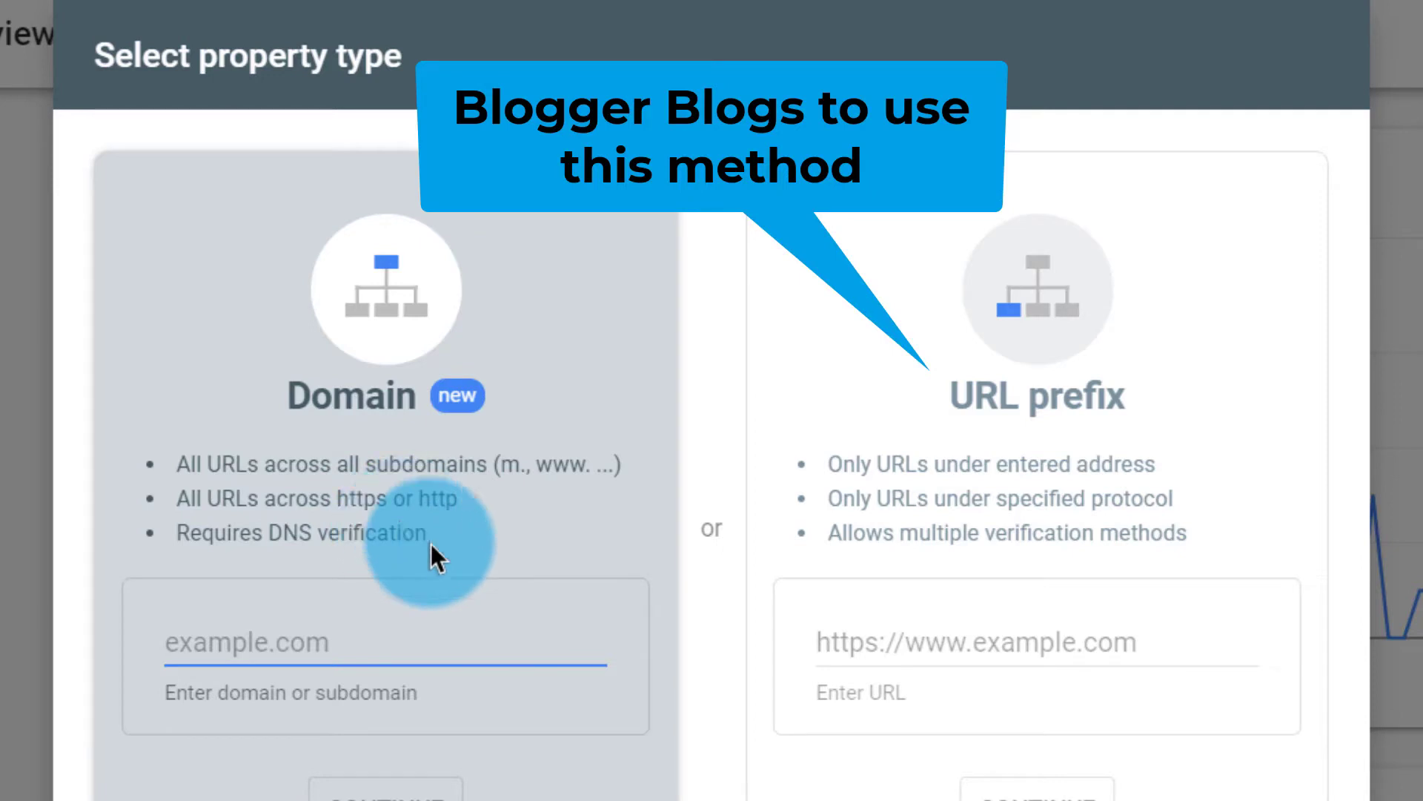
left_click(1103, 511)
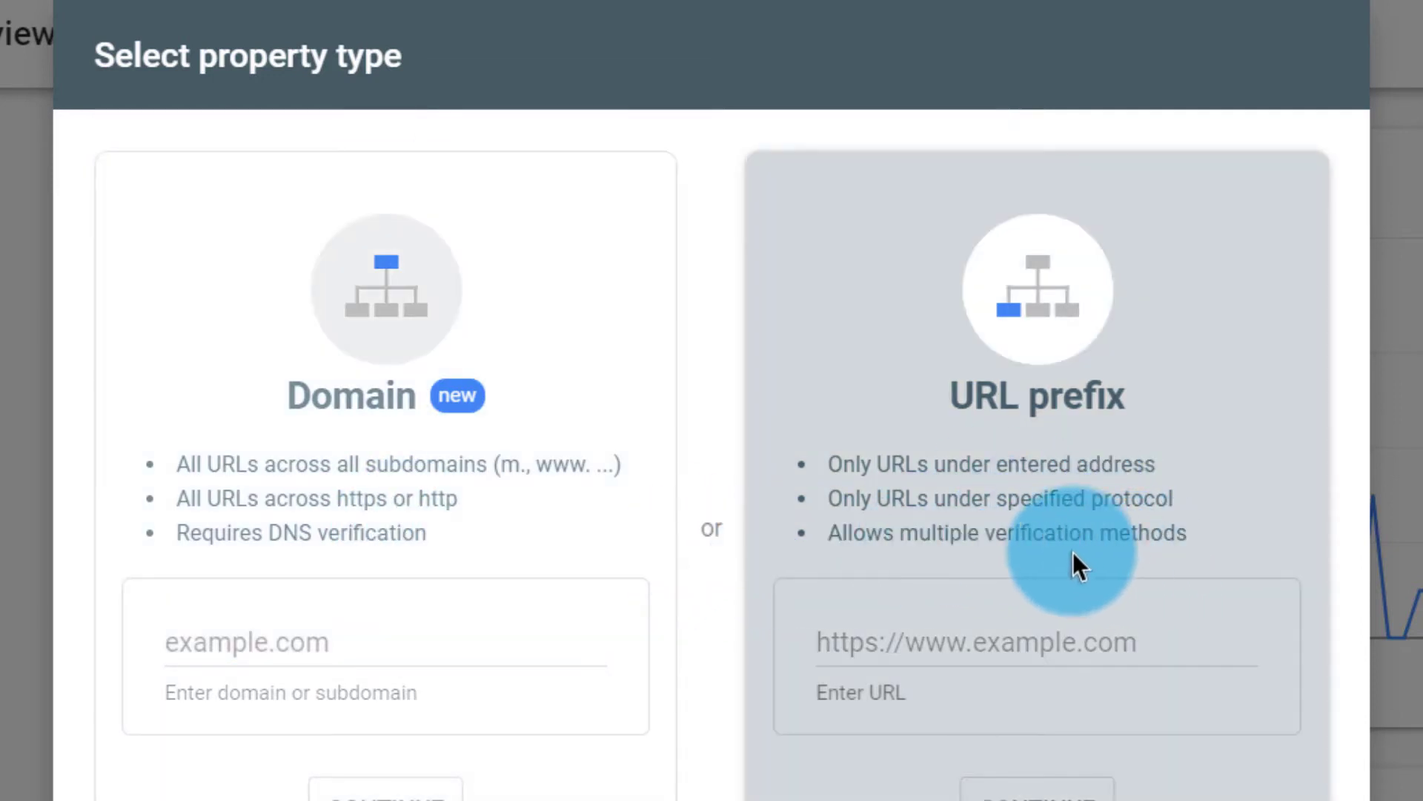
left_click(881, 645)
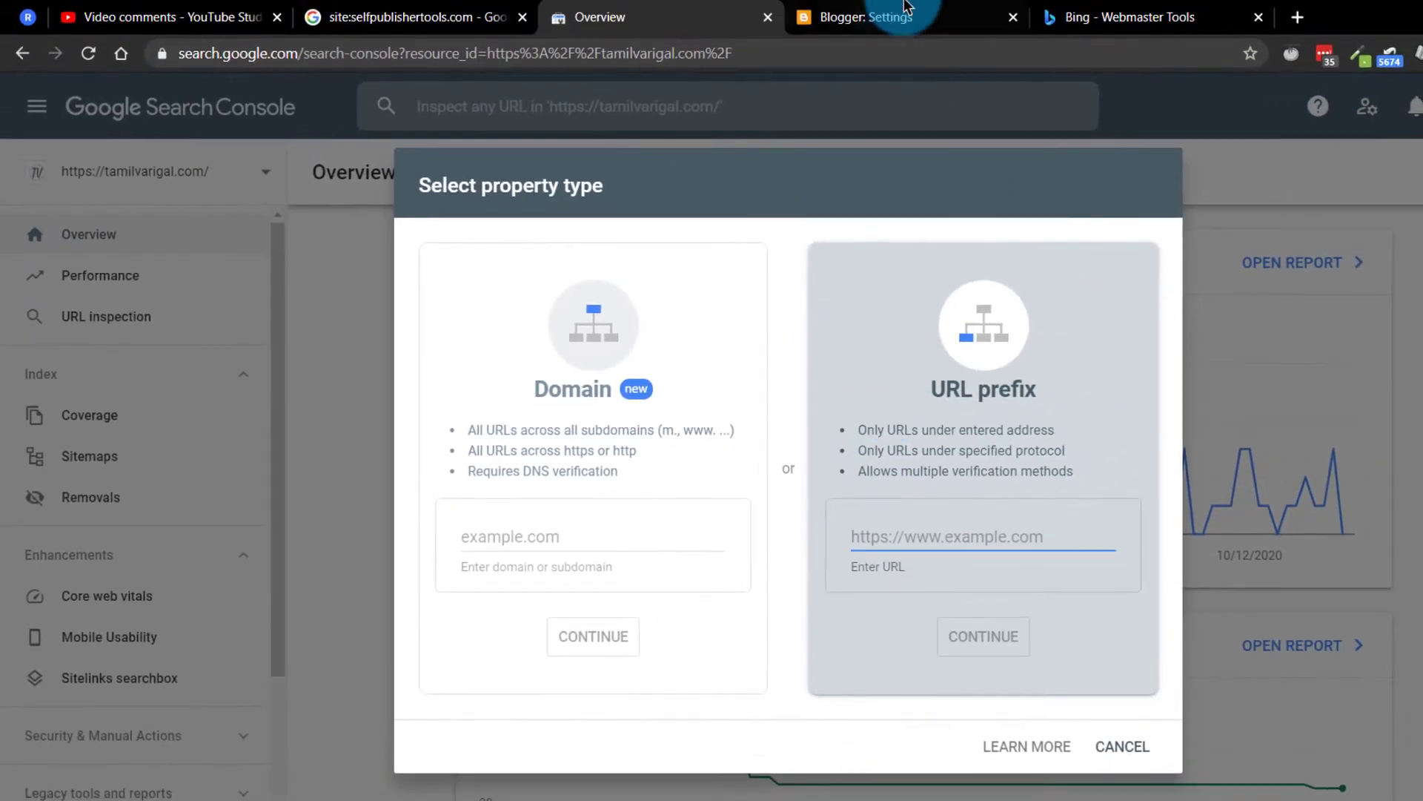
left_click(863, 17)
left_click(104, 763)
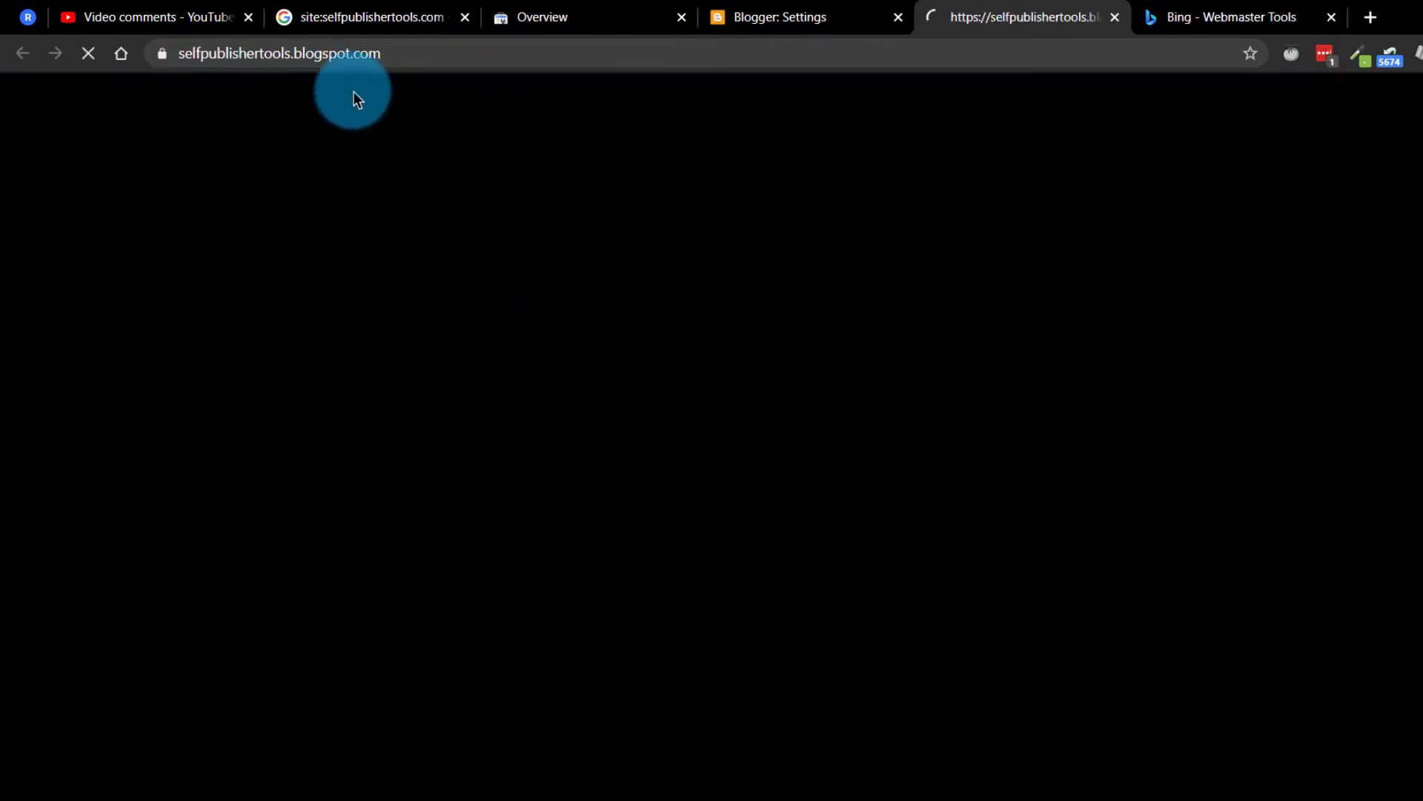
left_click(333, 54)
key("ctrl+c")
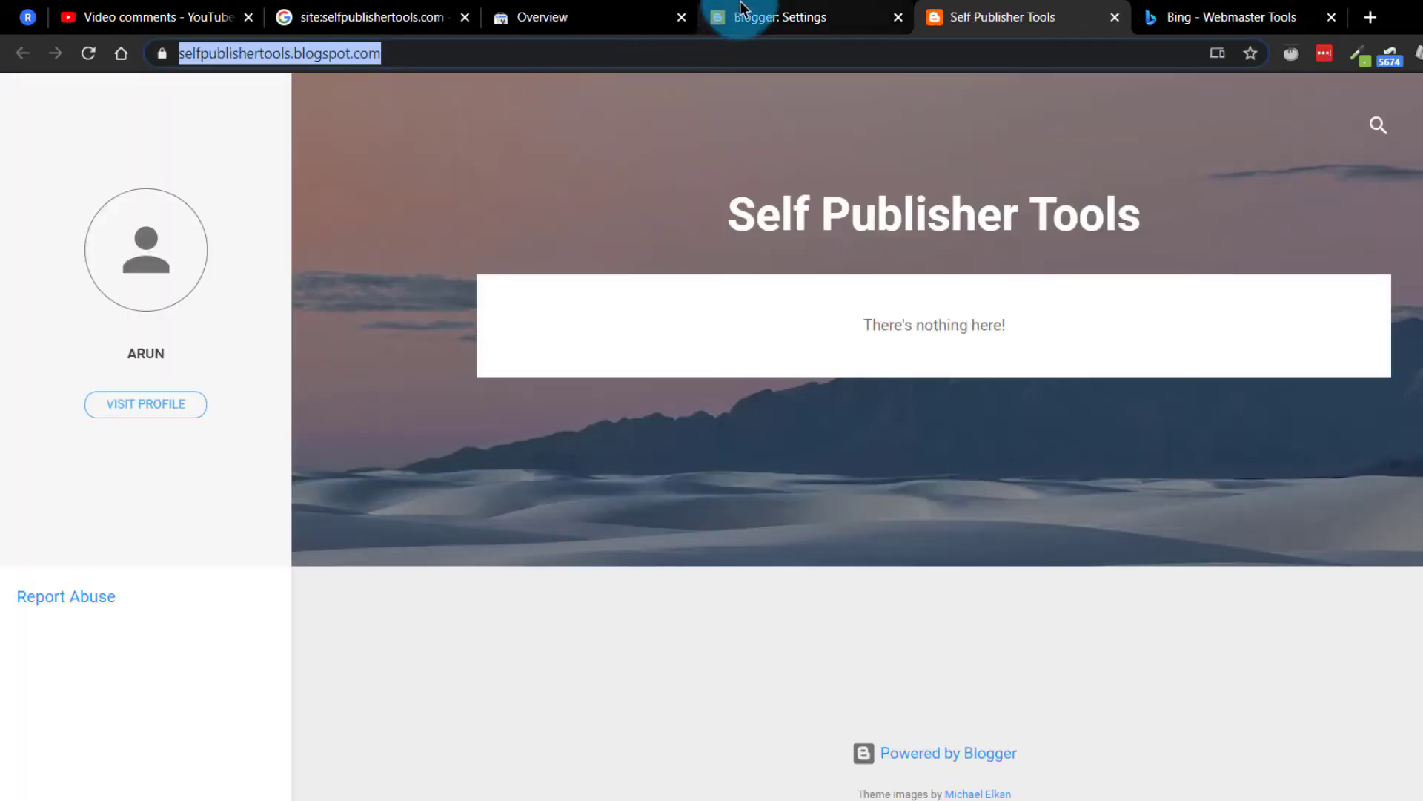
left_click(586, 16)
key("ctrl+v")
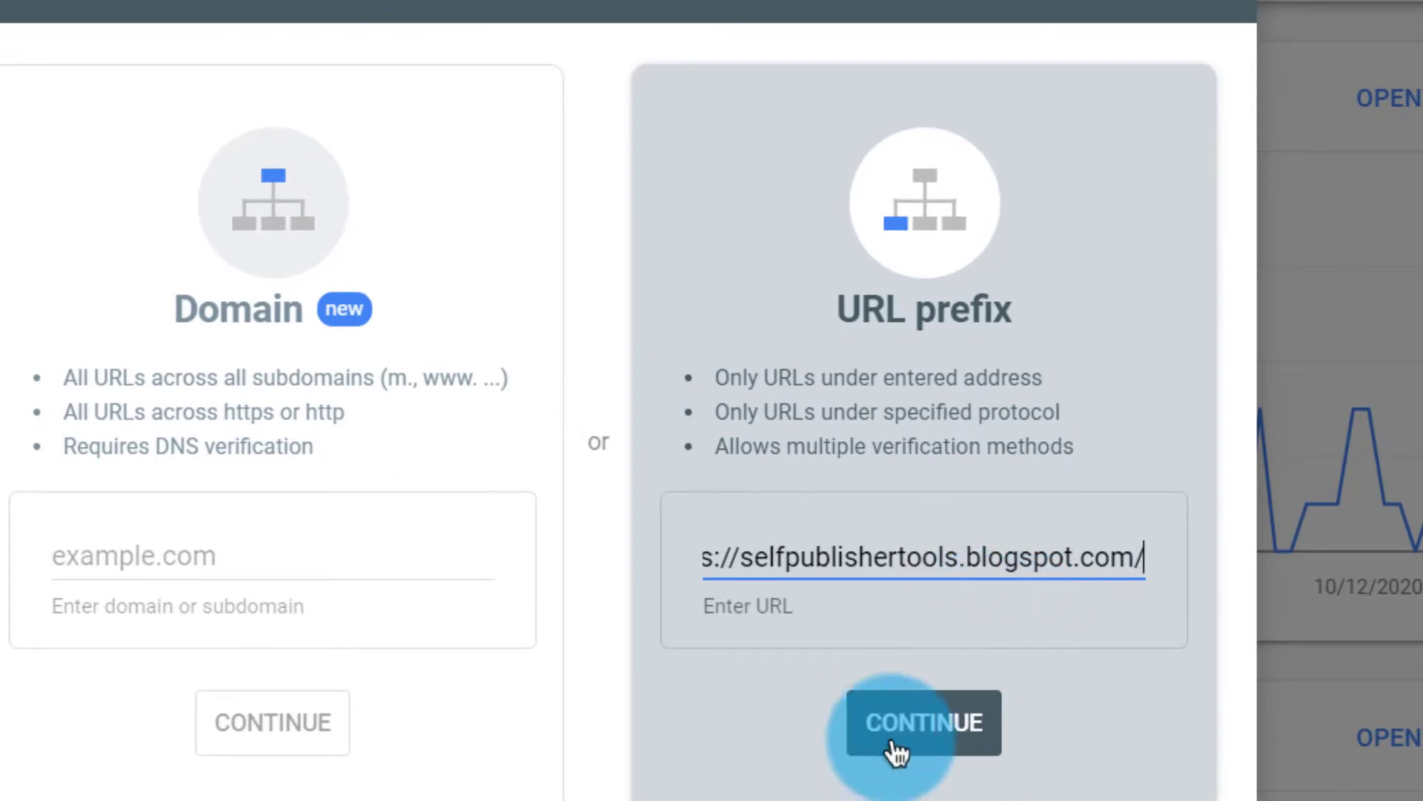
left_click(897, 745)
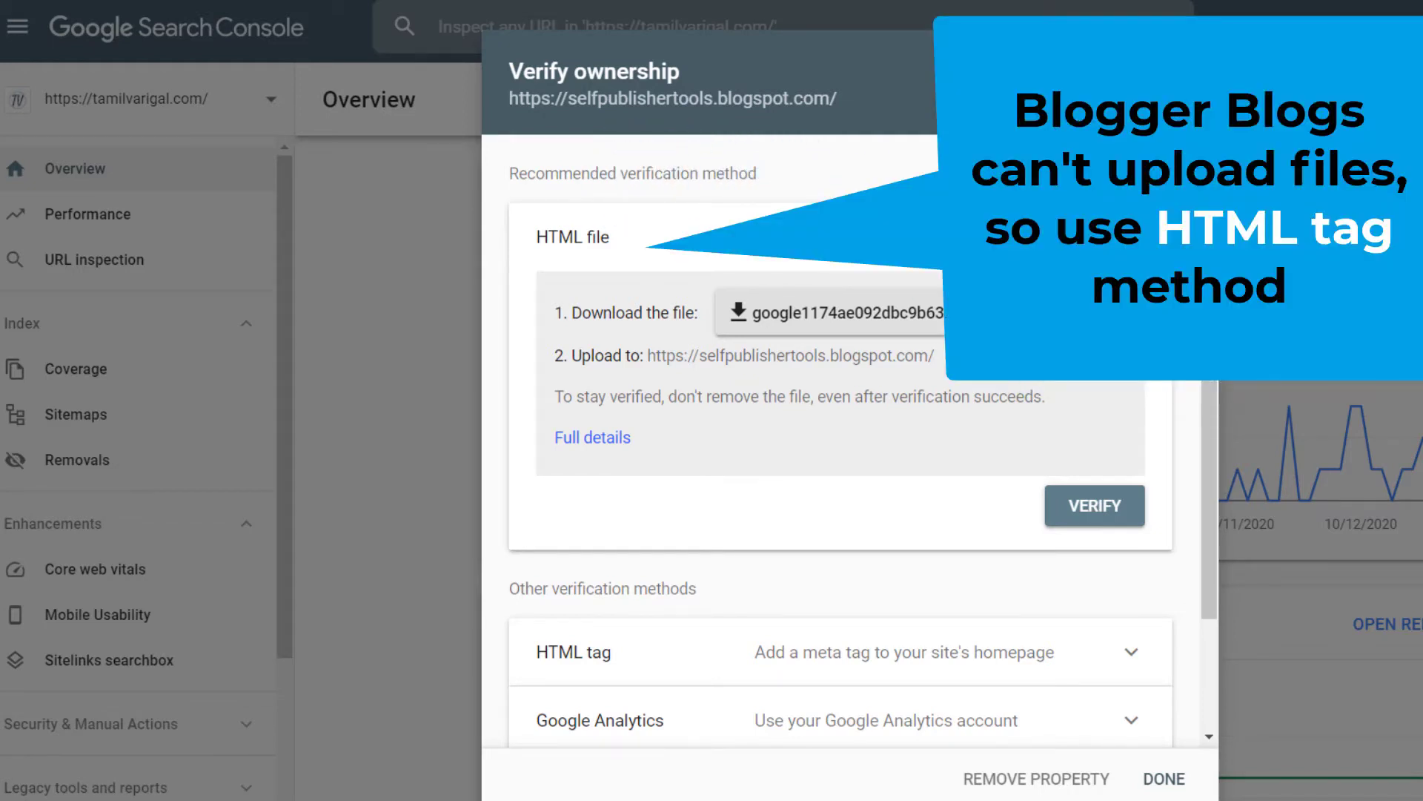
- Choose the HTML tag verification method and copy its google-site-verification meta tag
left_click(927, 237)
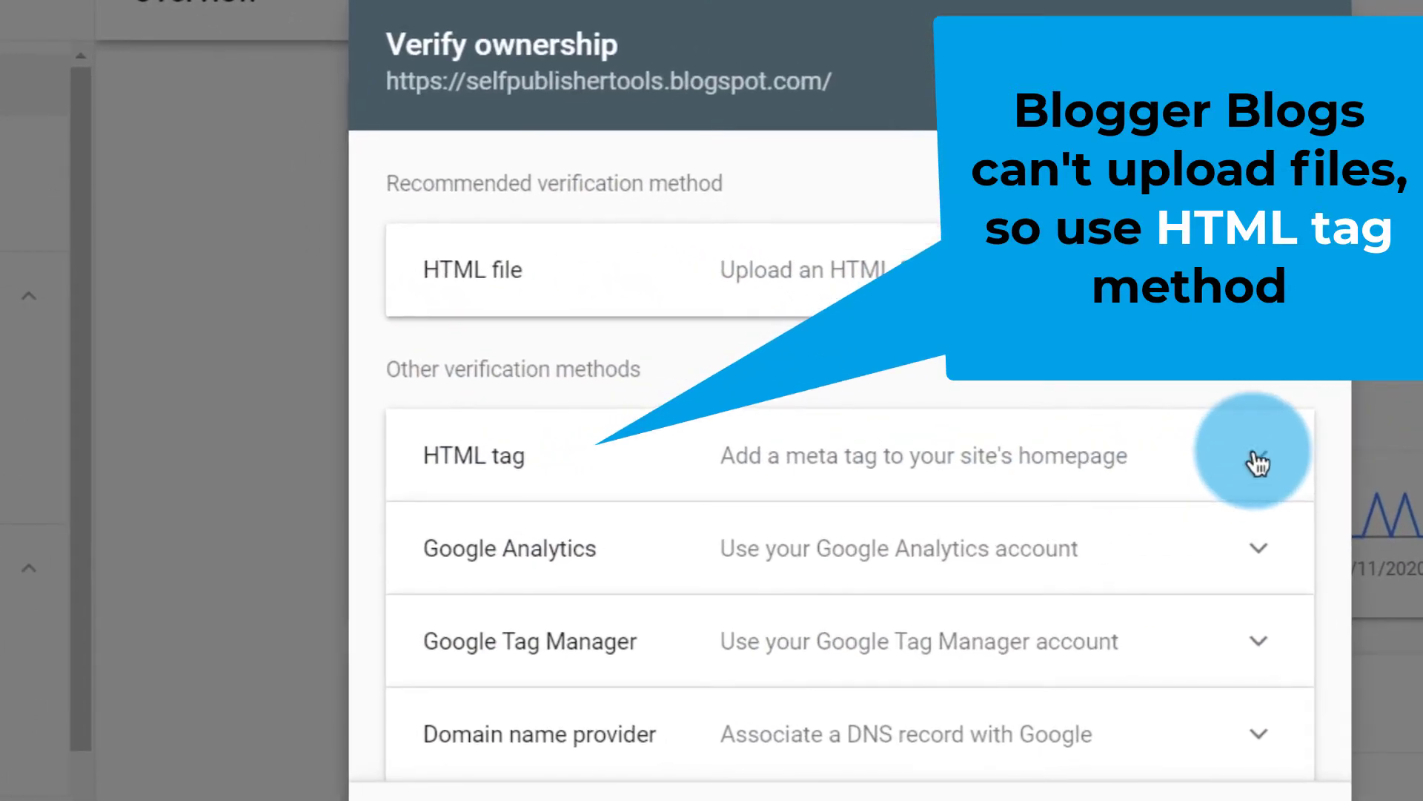
left_click(1258, 463)
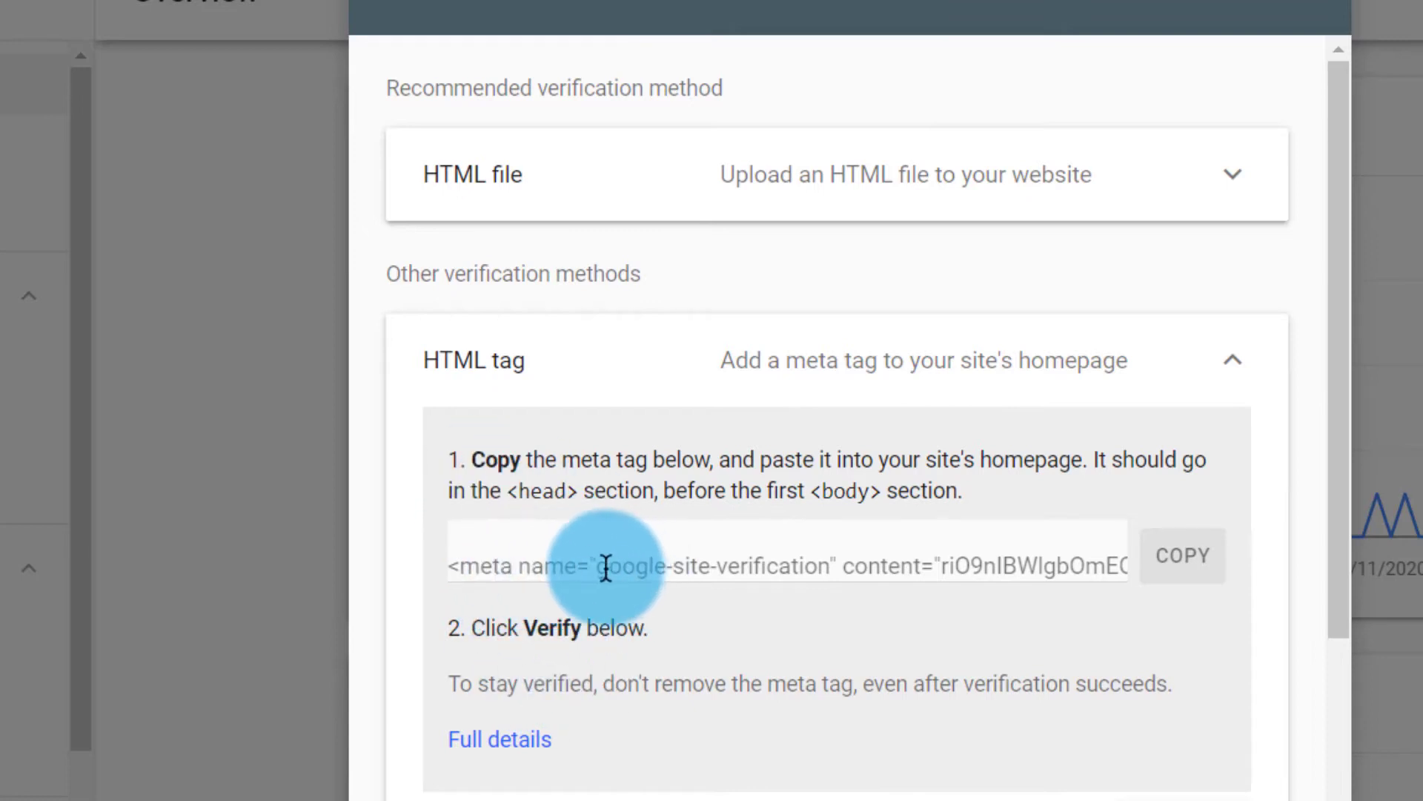
left_click_drag(599, 566, 940, 556)
left_click(1180, 558)
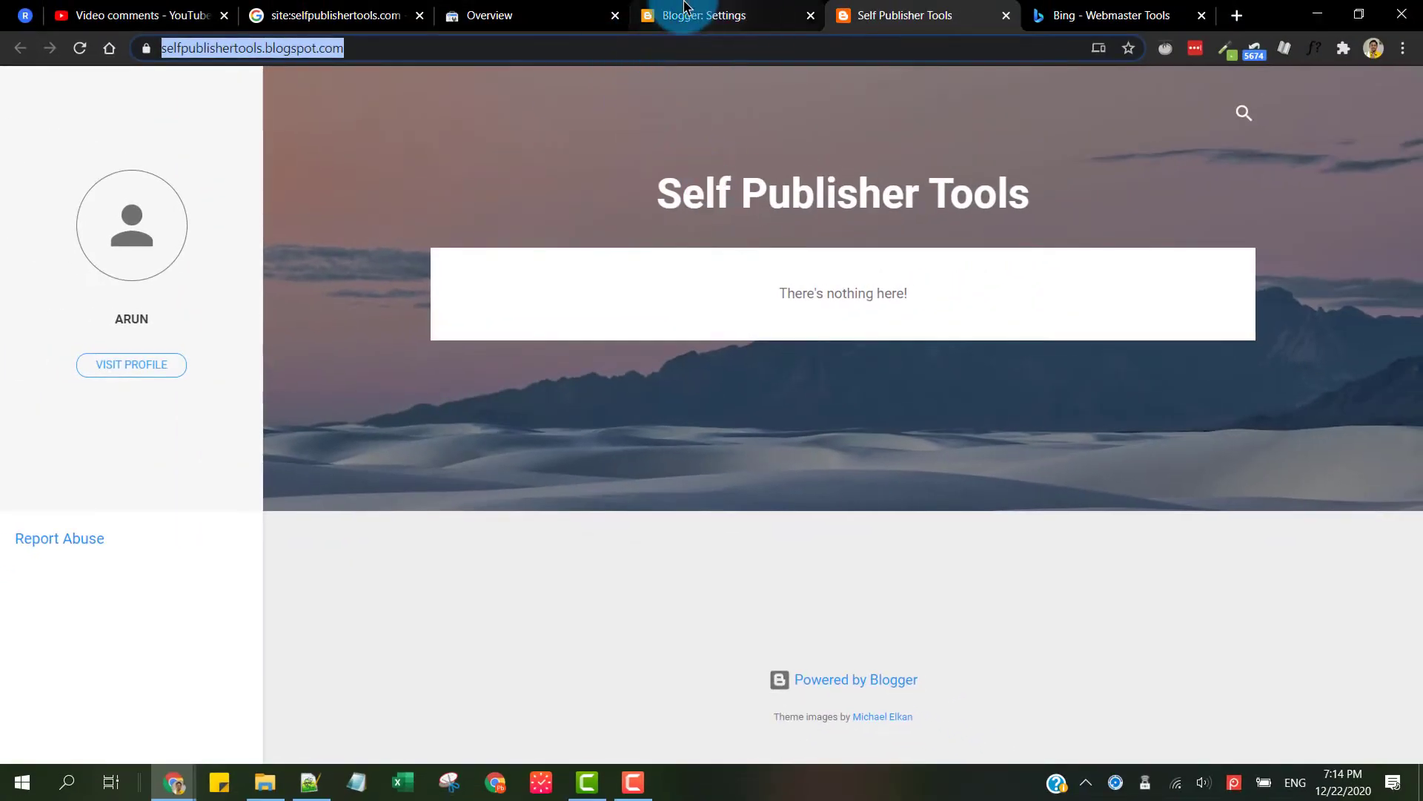
- Switch to Blogger and download a backup of the blog's current Contempo Light theme
left_click(684, 6)
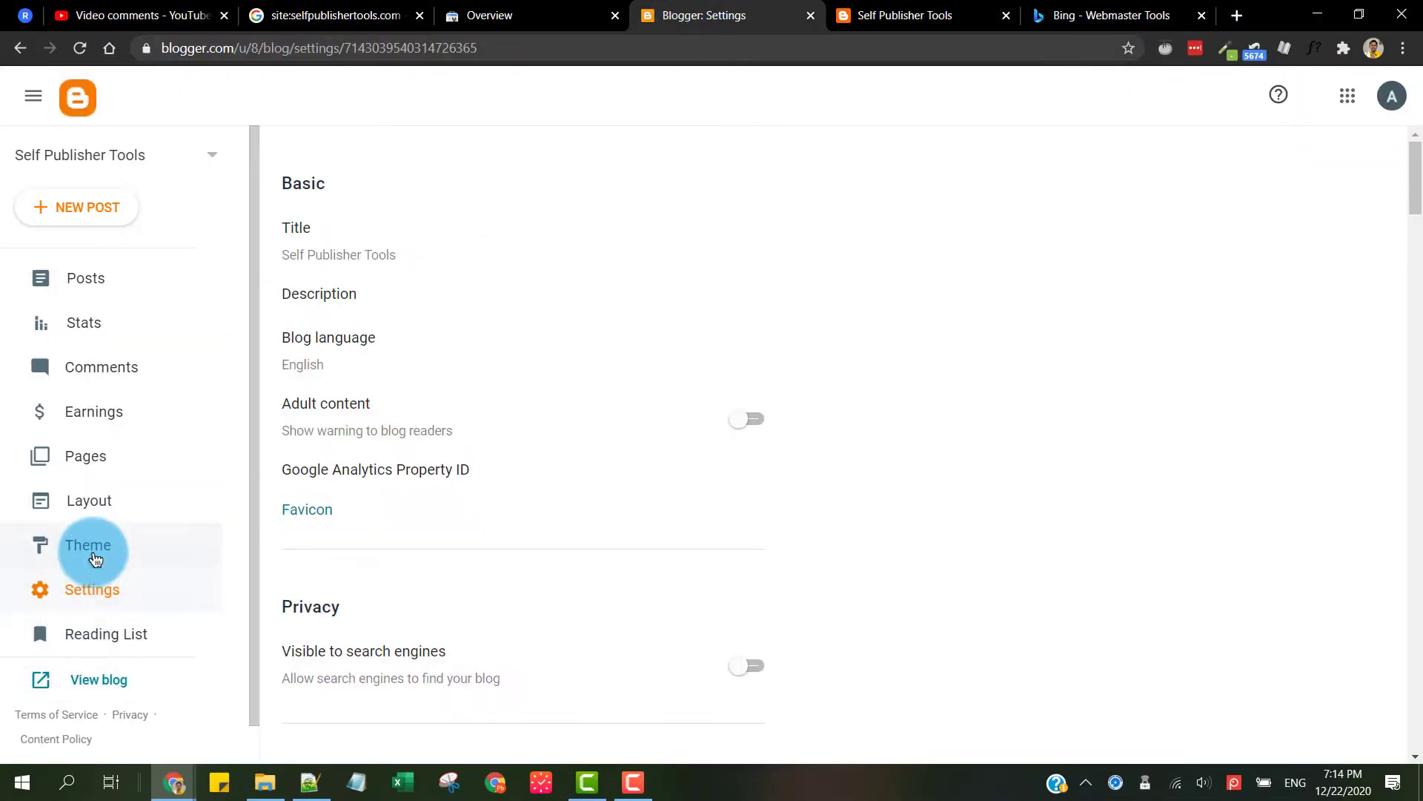
left_click(90, 552)
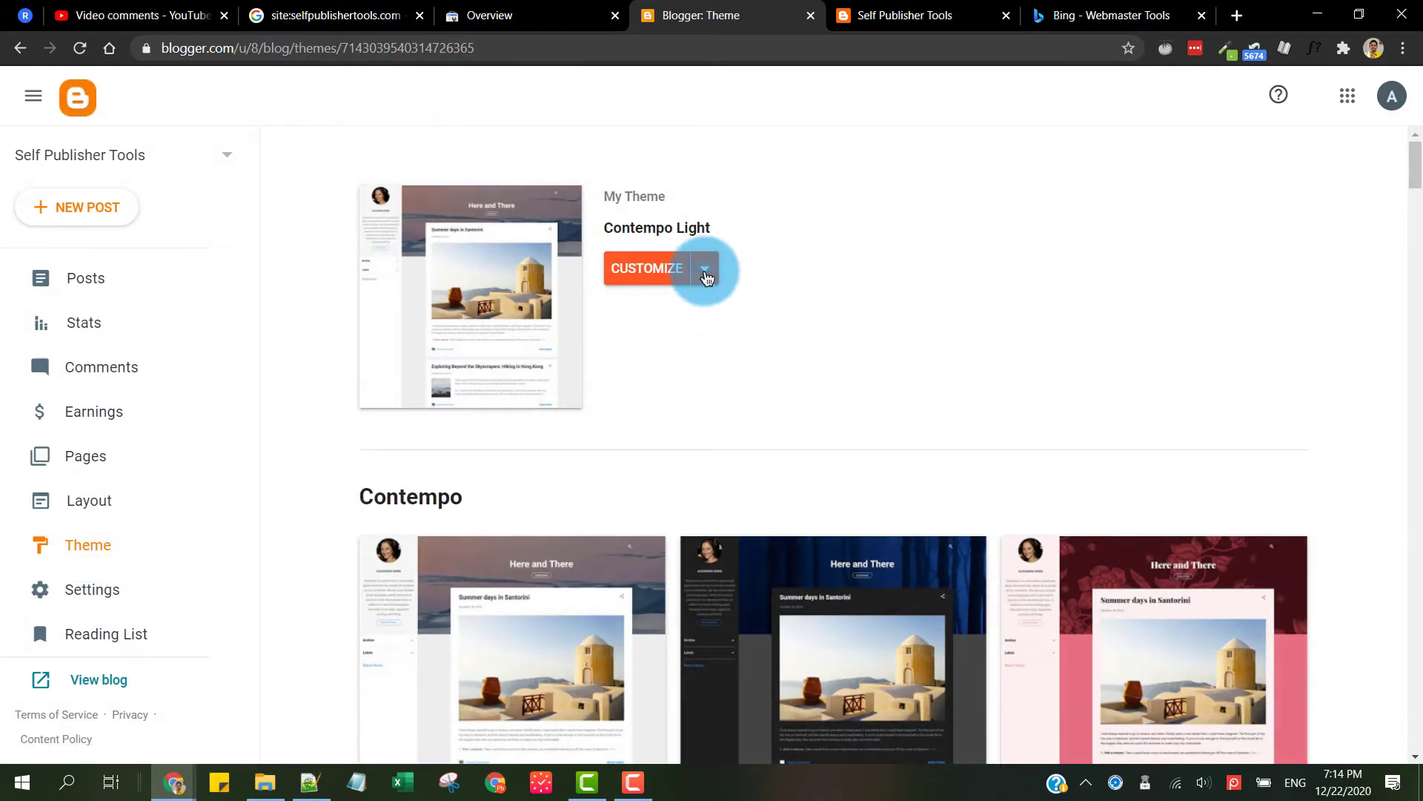
left_click(706, 274)
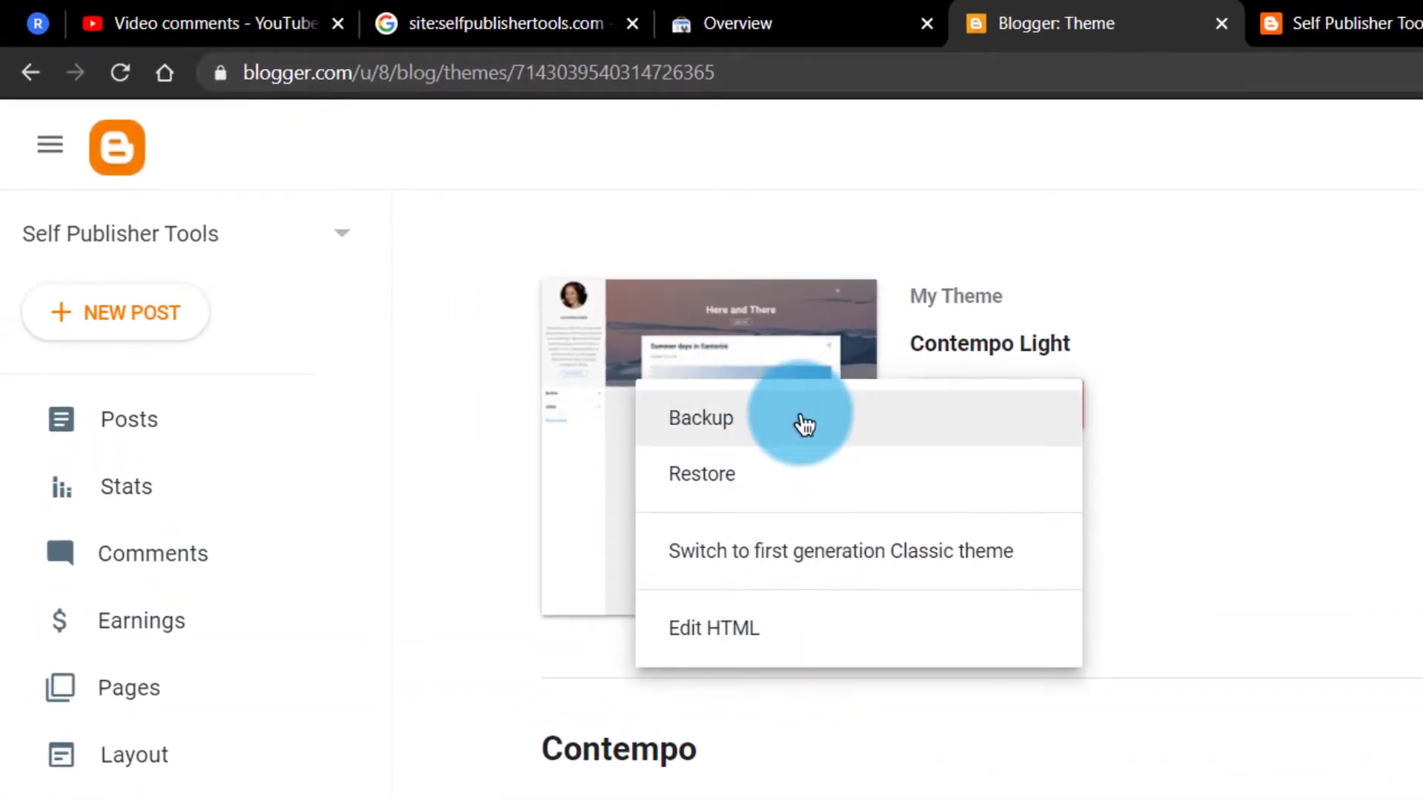
left_click(758, 424)
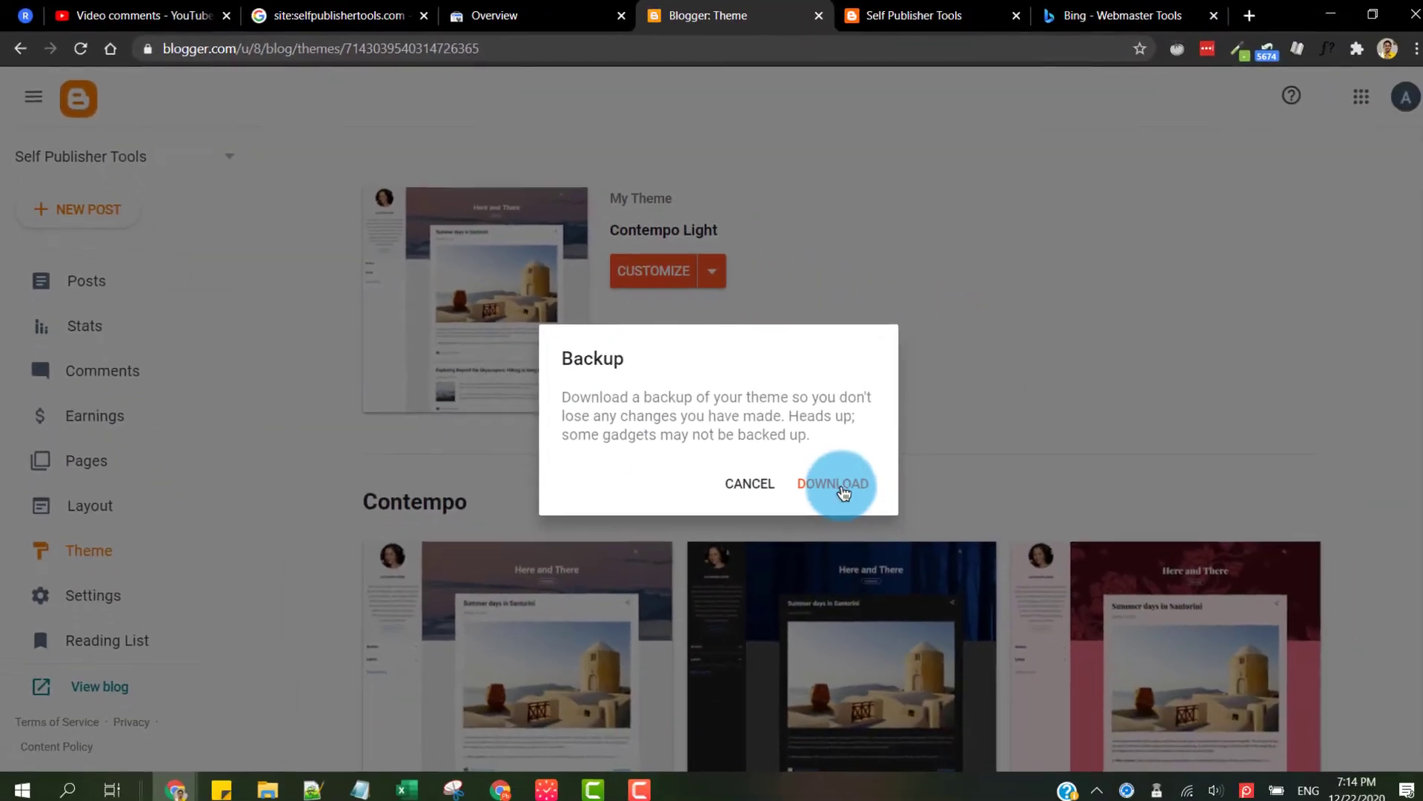
left_click(1109, 644)
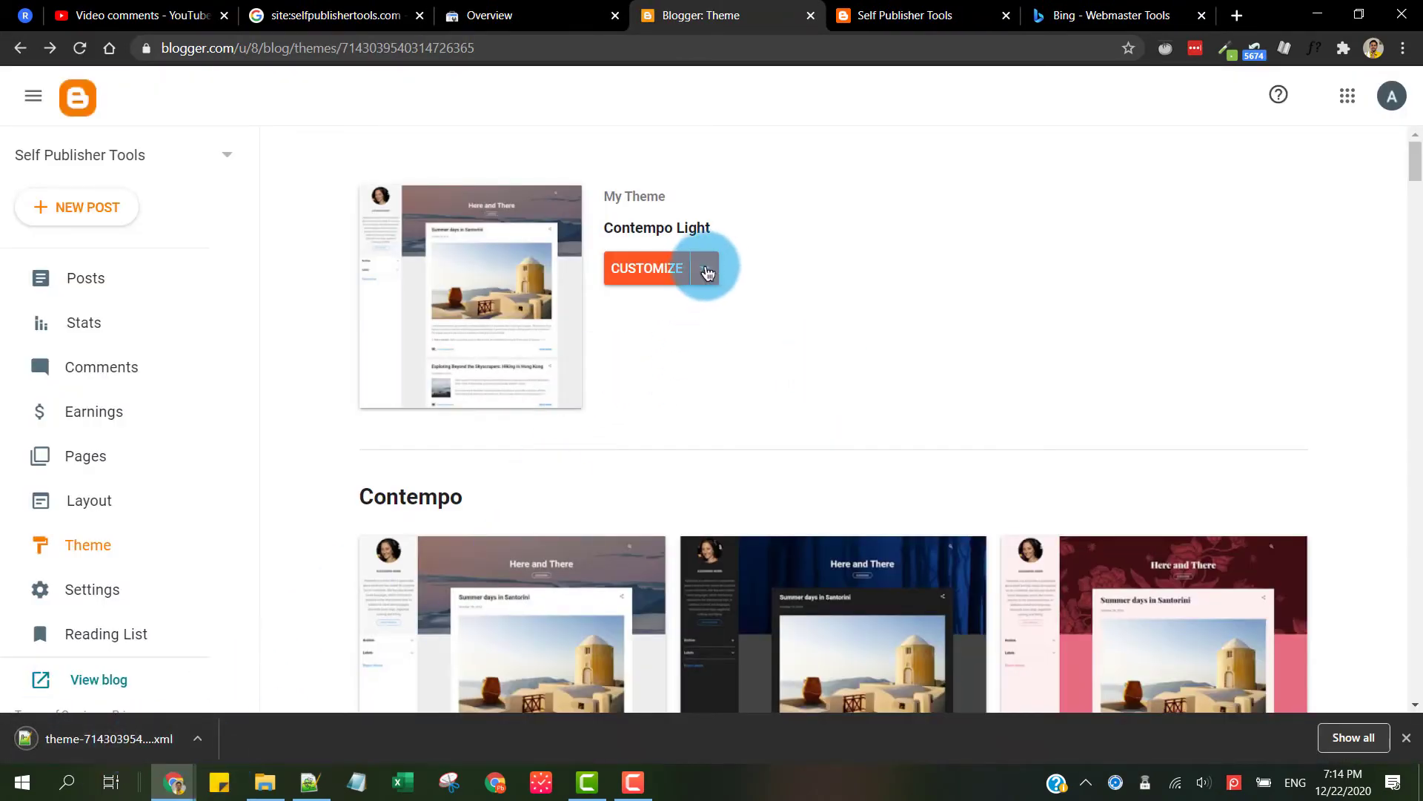
- Open the Contempo Light theme's HTML for editing and check Search Console's instructions on where the meta tag belongs
left_click(707, 273)
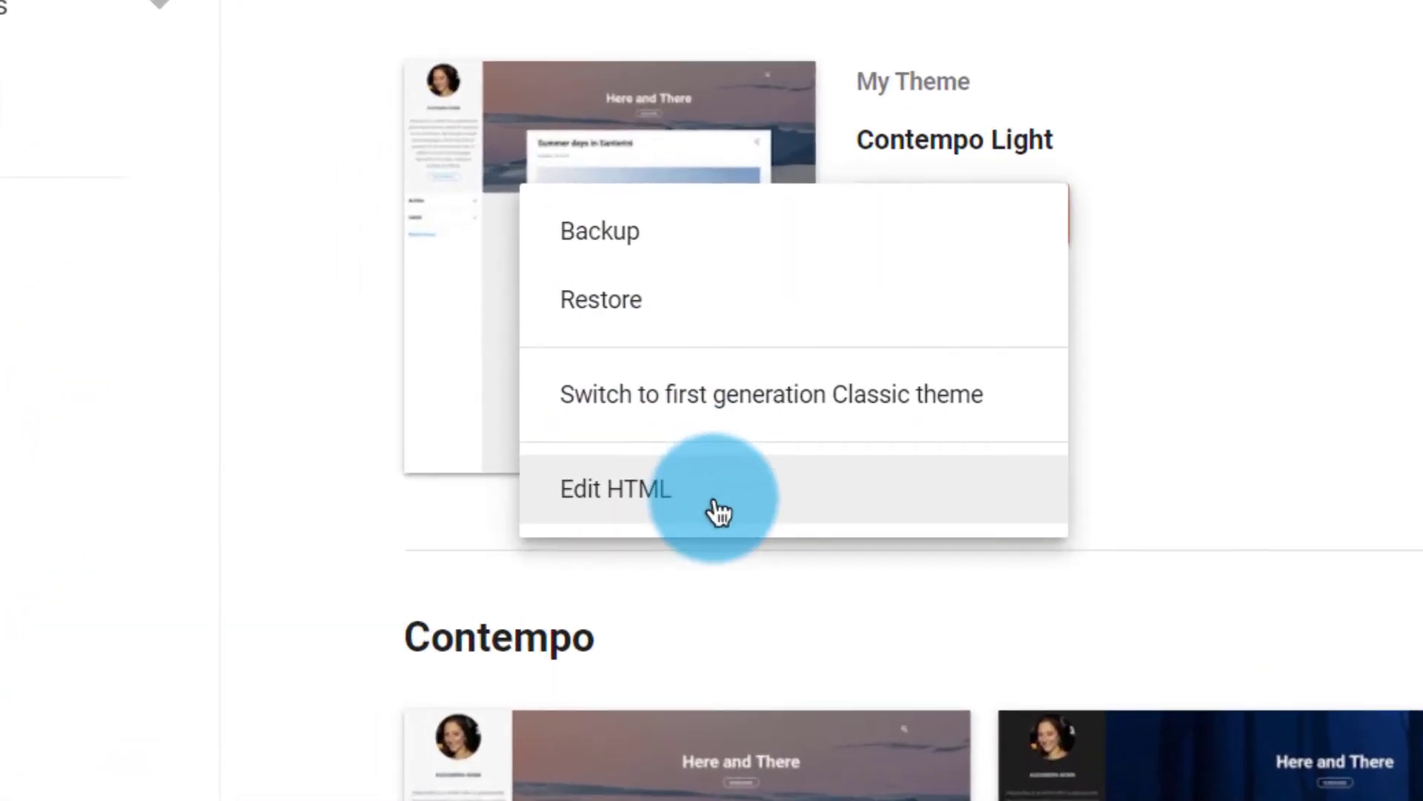
left_click(718, 511)
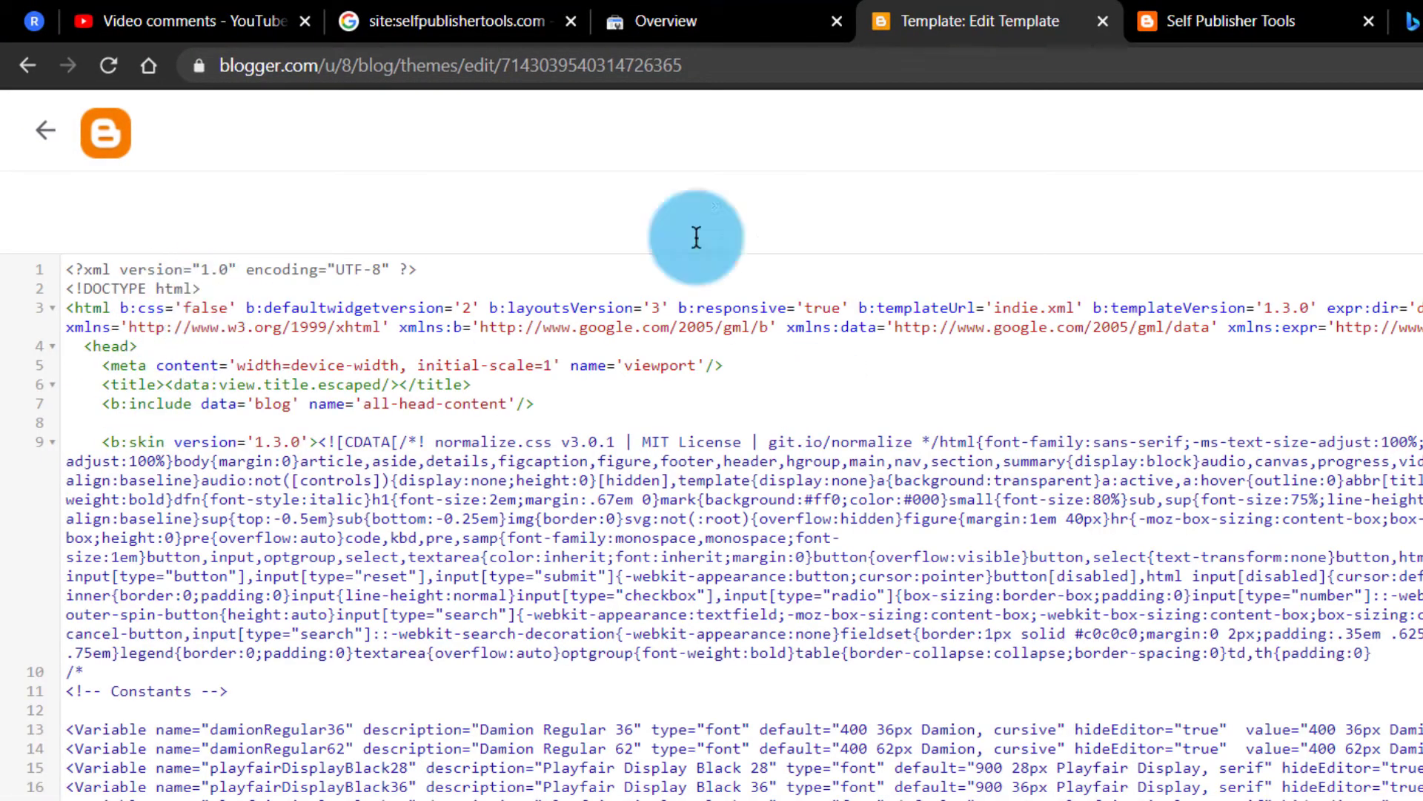
left_click(853, 27)
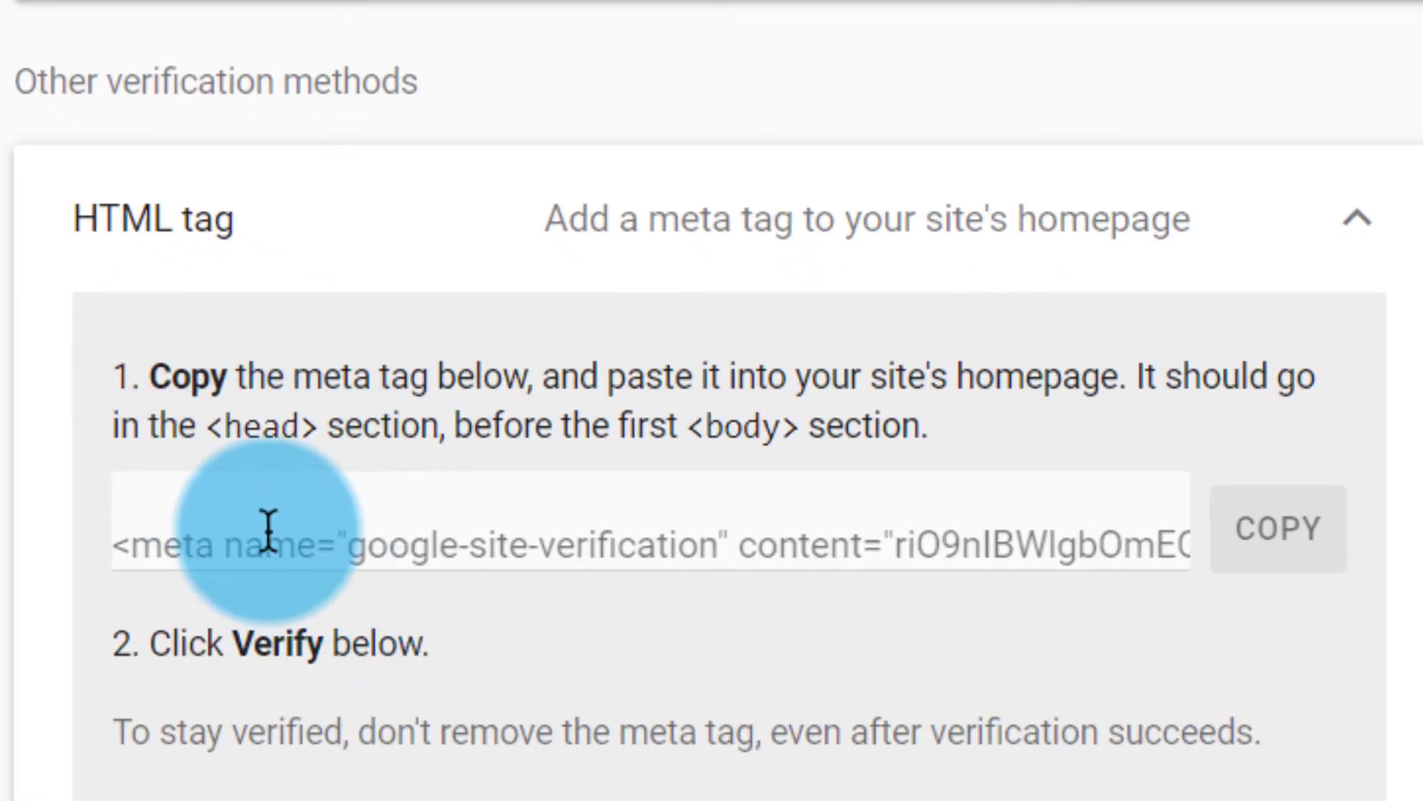
left_click_drag(268, 533, 785, 519)
left_click_drag(203, 424, 321, 415)
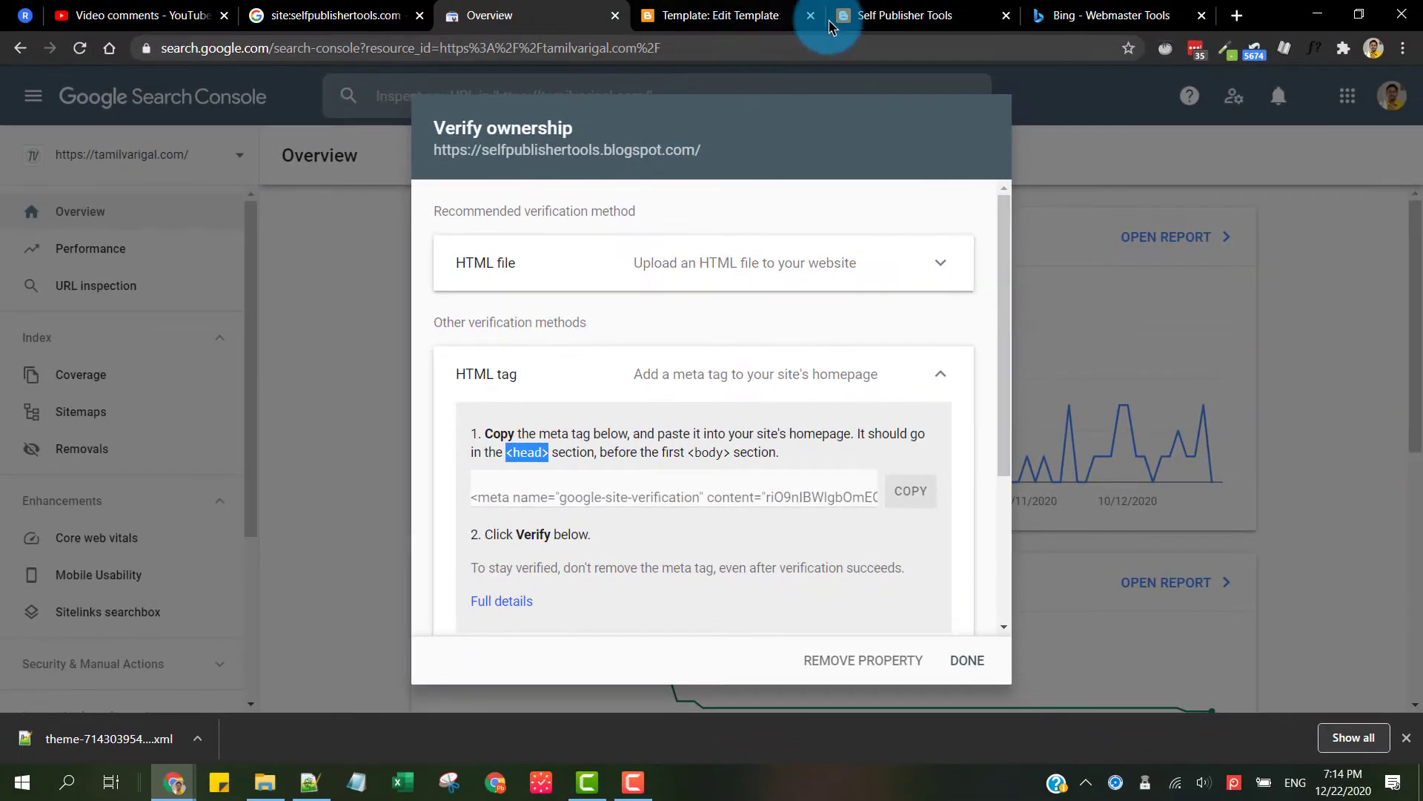
- Paste the Google site verification meta tag on a new line directly below the theme's opening <head> tag
left_click(719, 15)
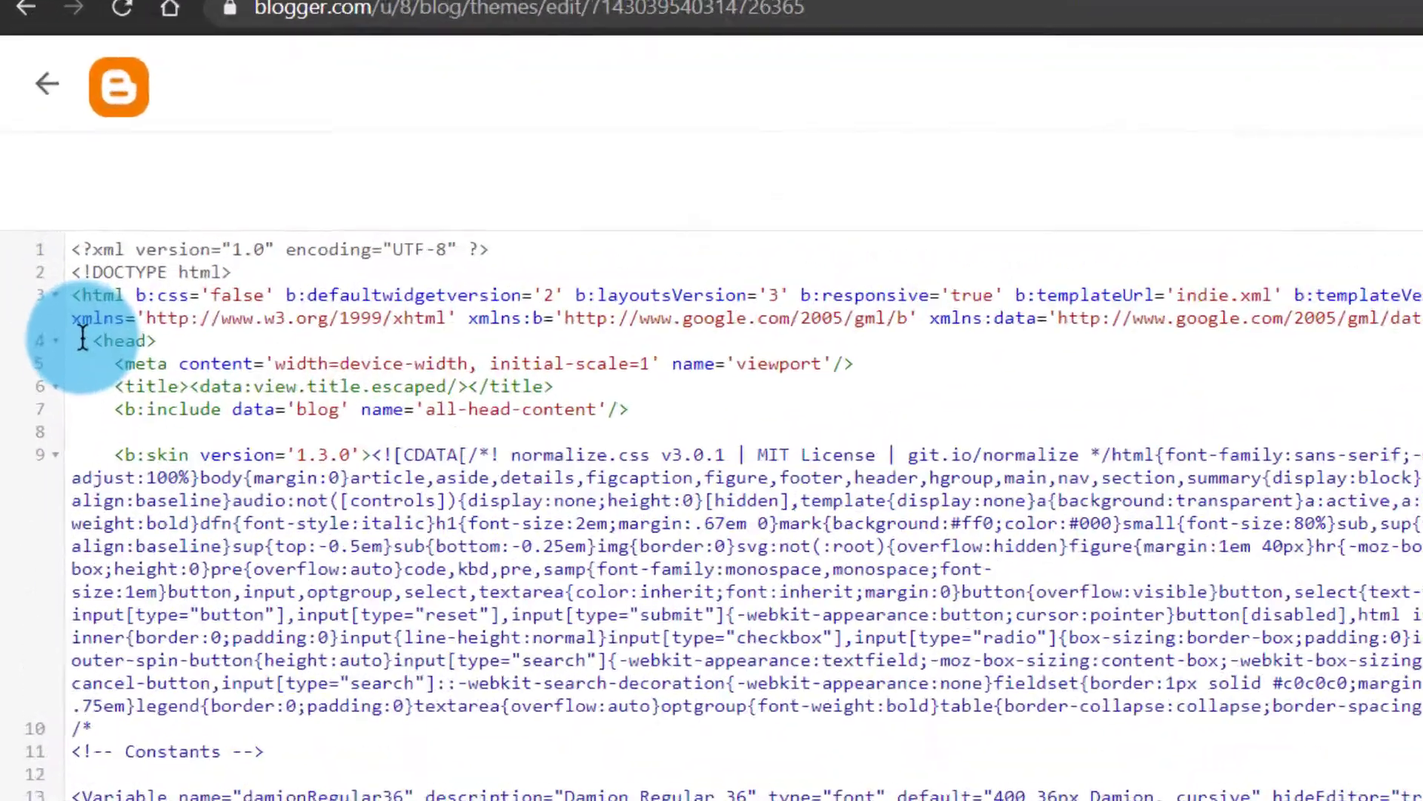
left_click_drag(55, 254, 109, 257)
left_click(115, 258)
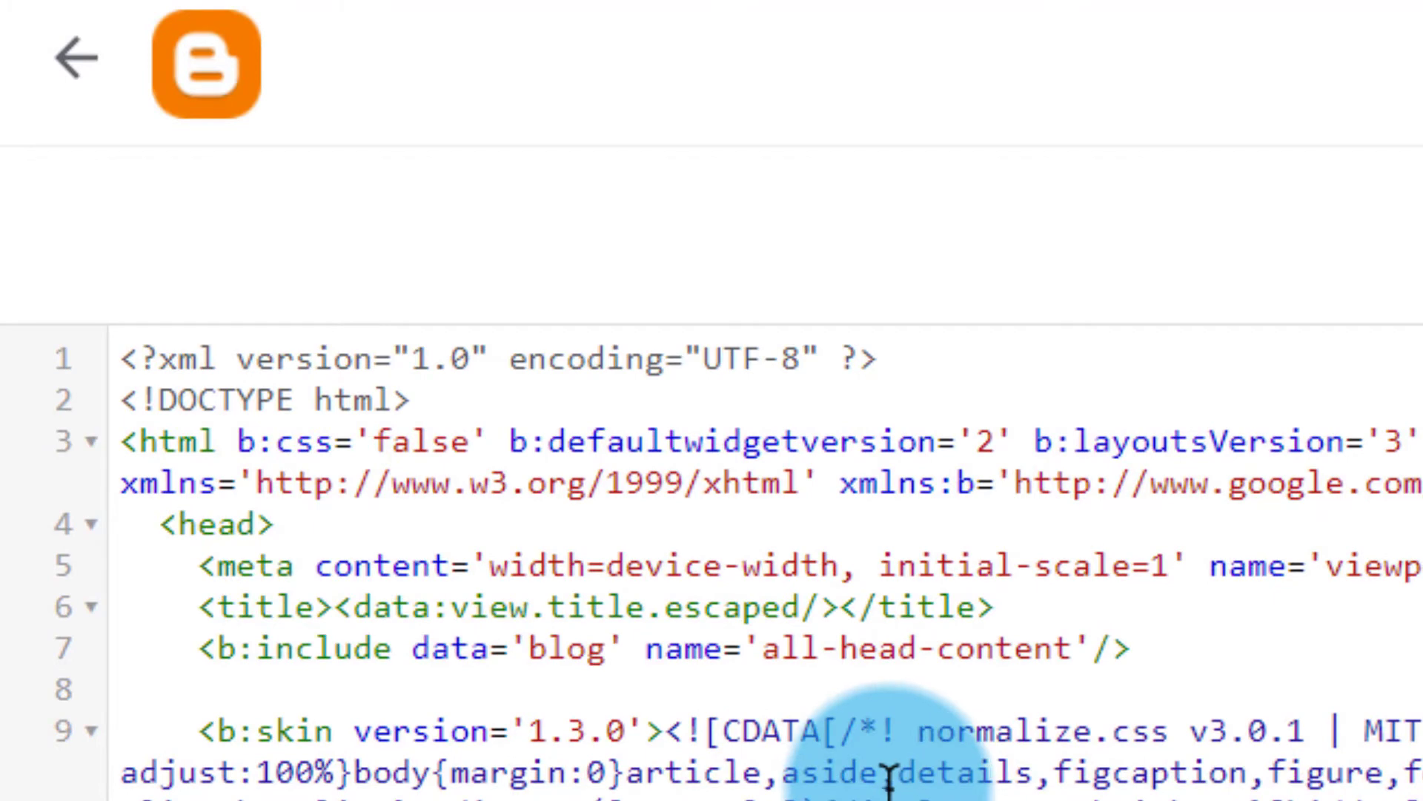
key("ctrl+f")
key("Escape")
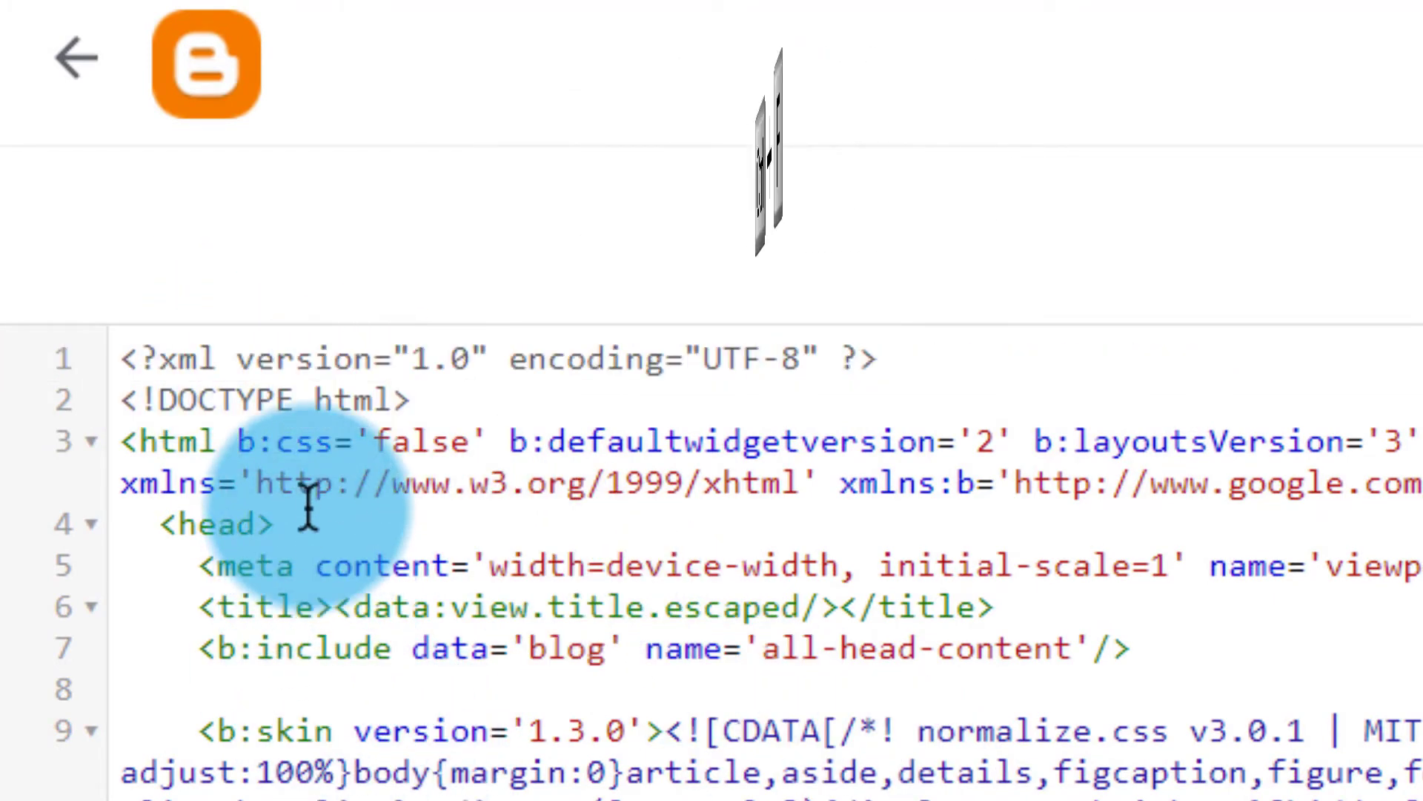
key("Return")
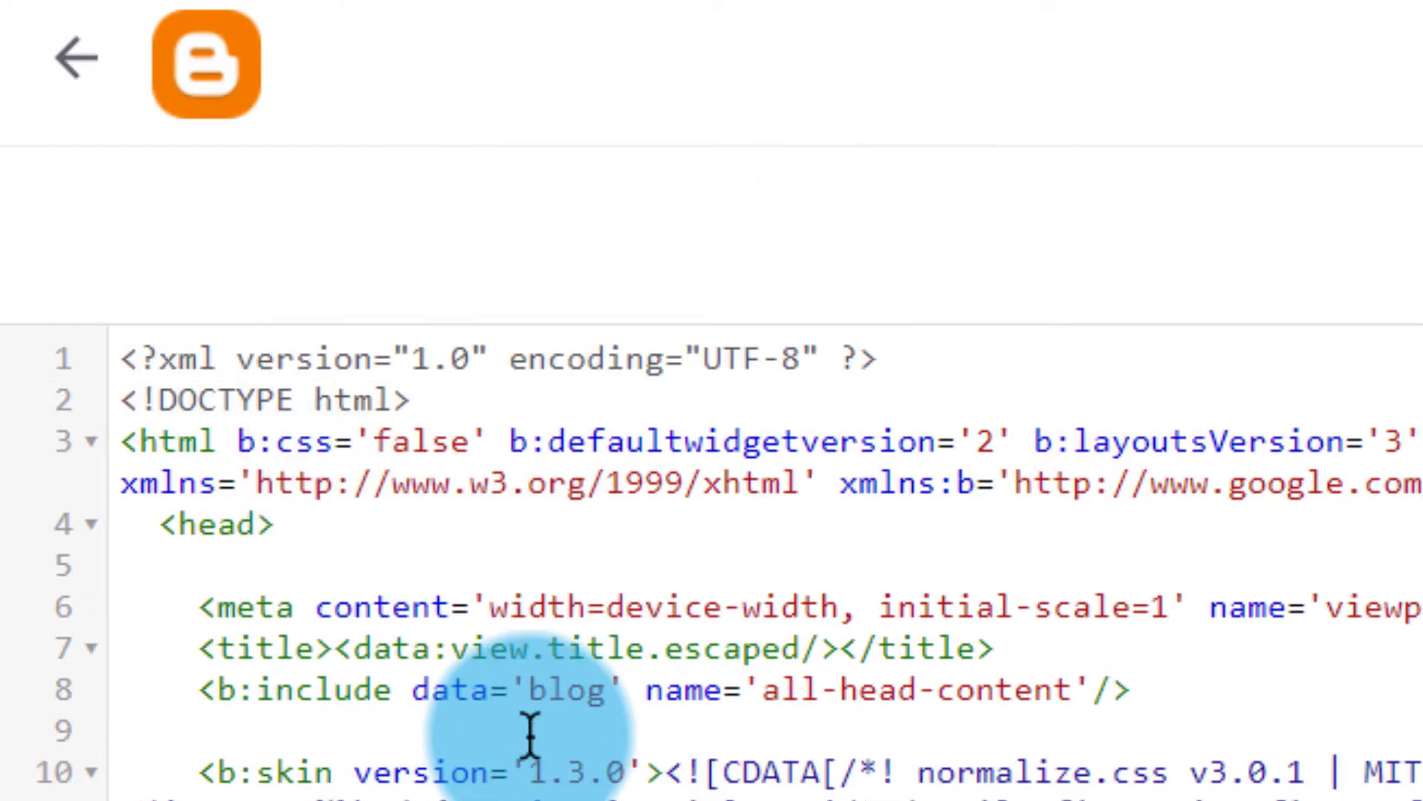
key("ctrl+v")
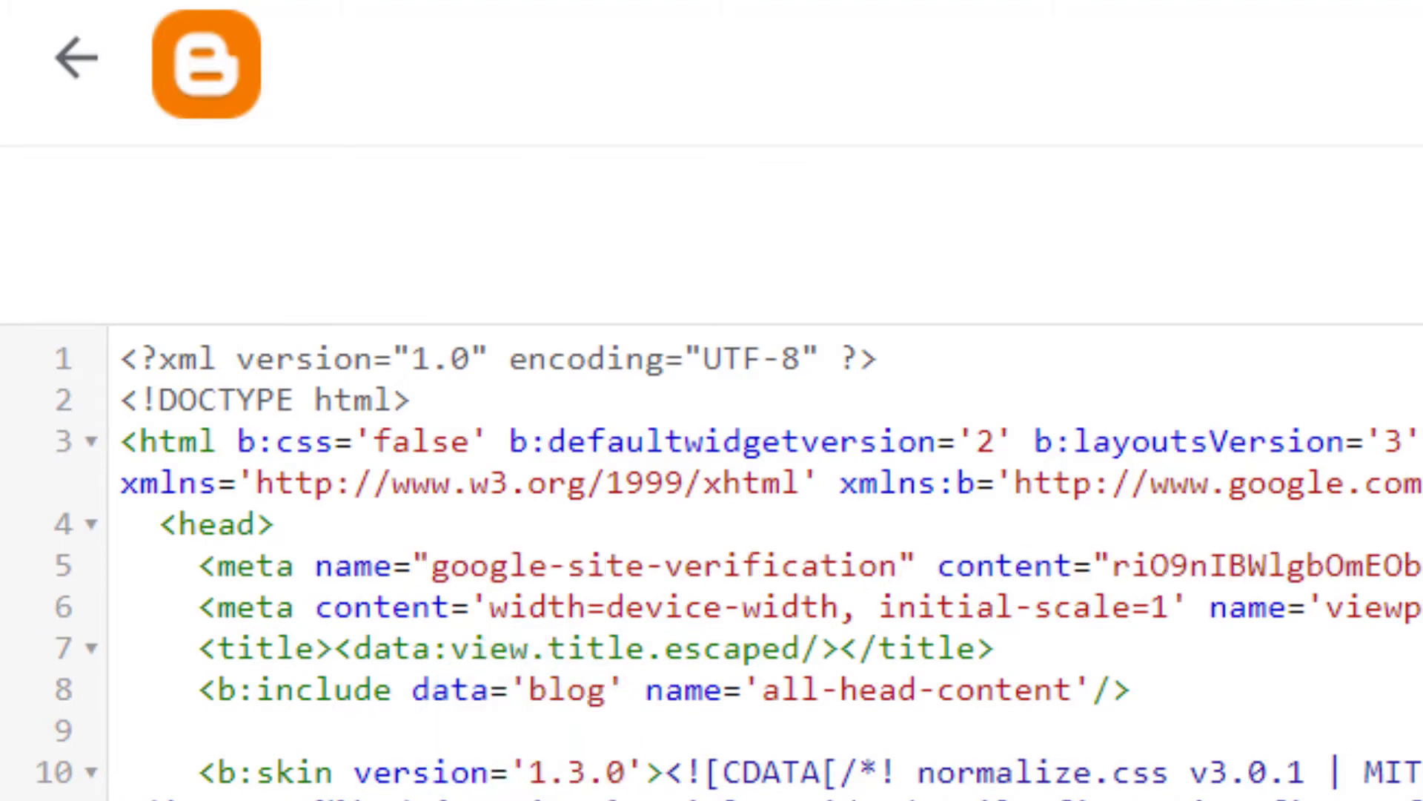
- Search the theme code for "<body" and examine where the head section ends relative to the body
key("ctrl+f")
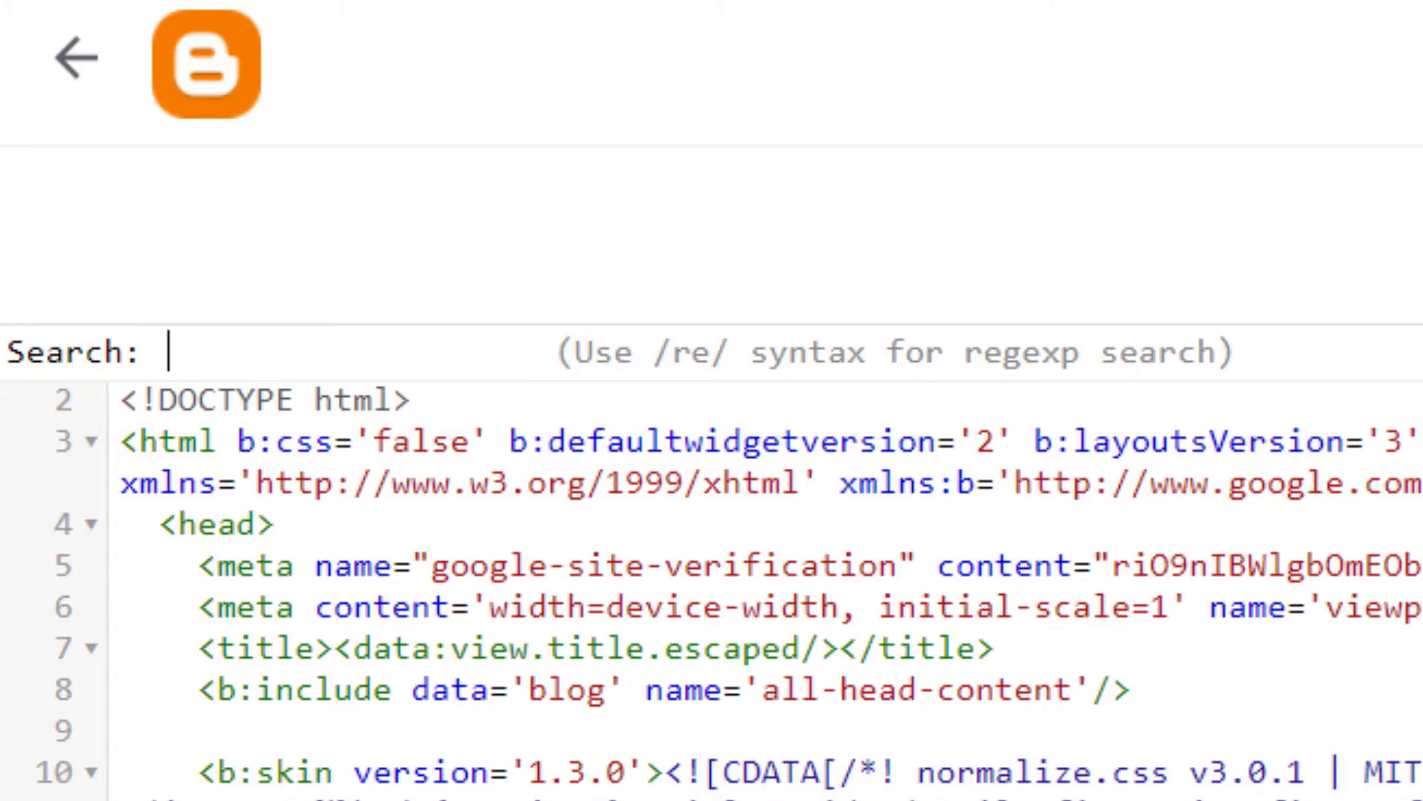
type("<body")
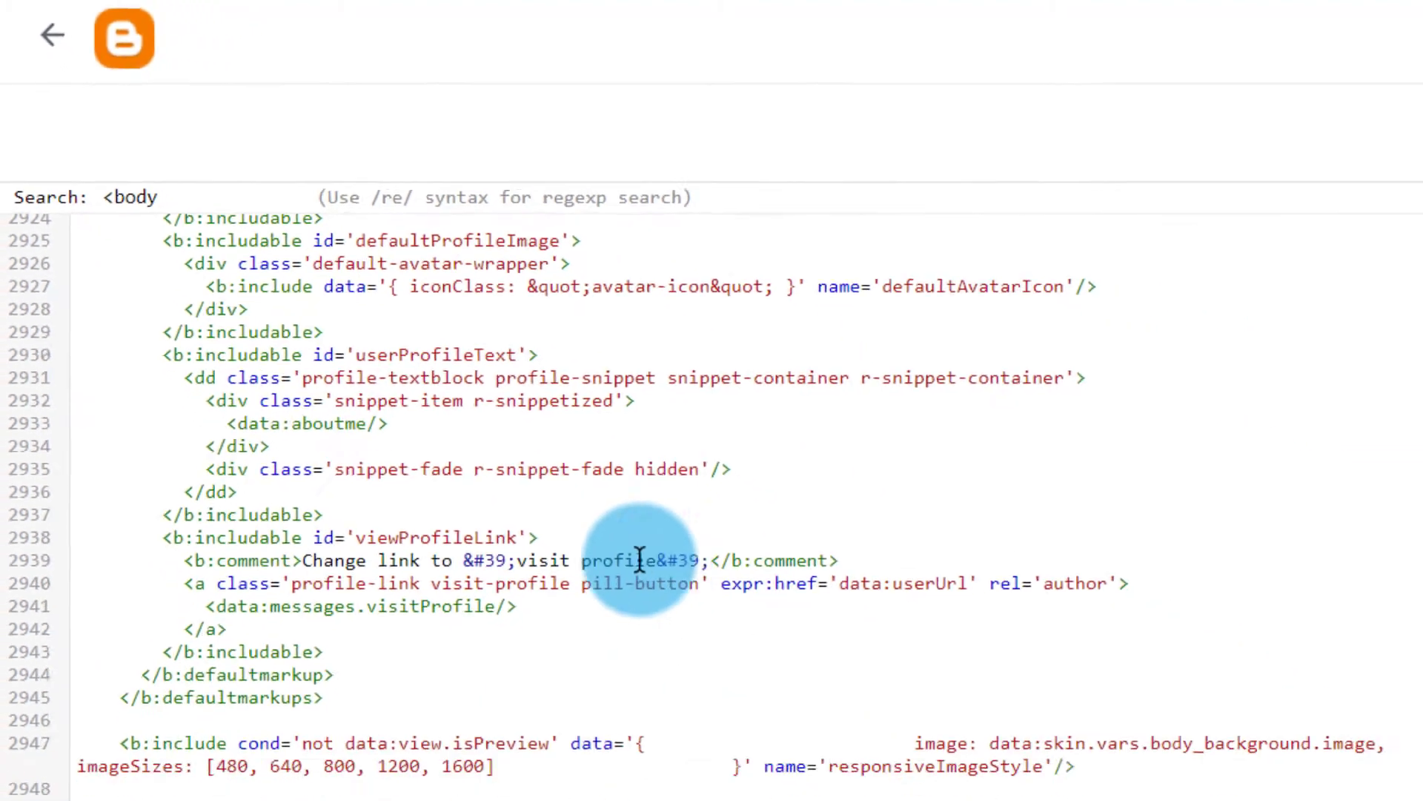
key("Return")
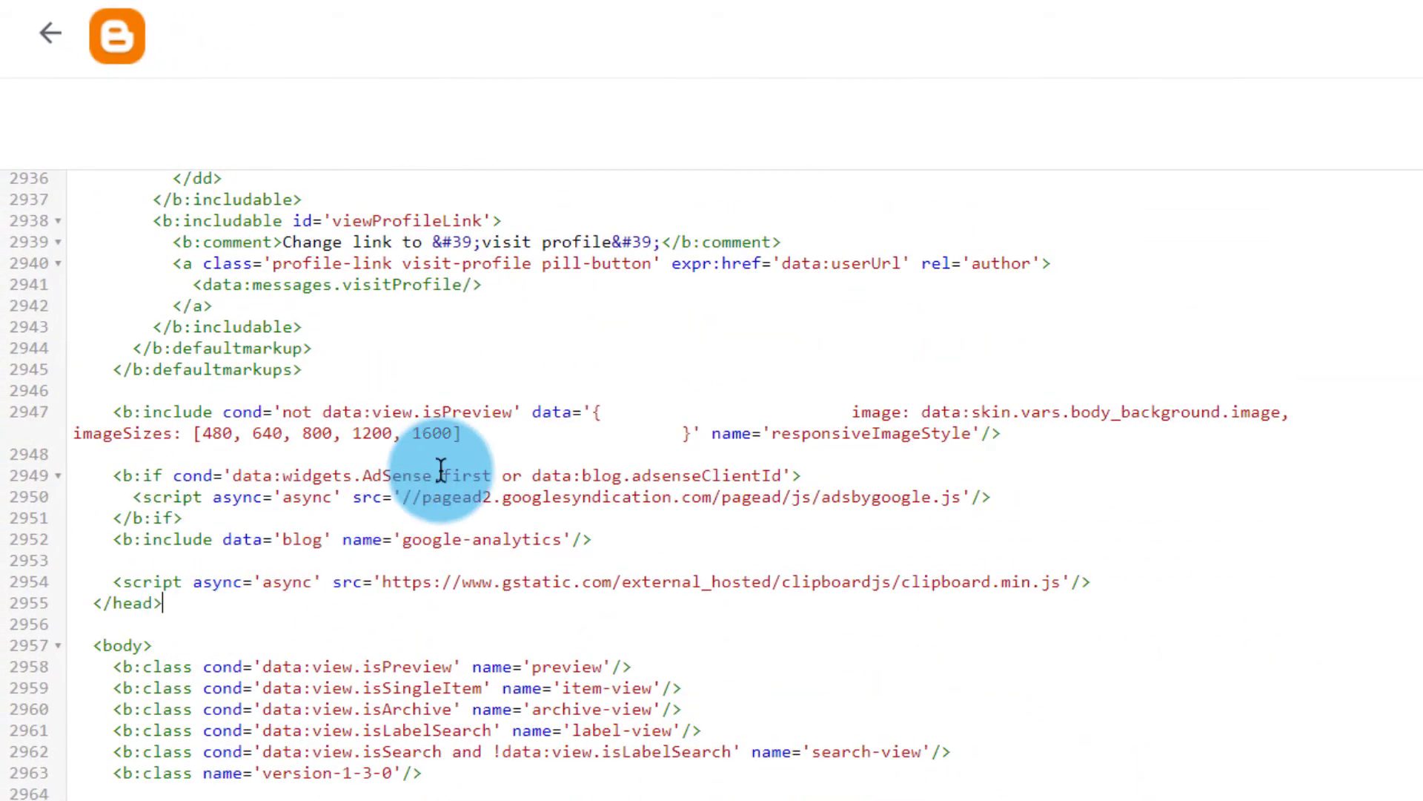
scroll(442, 472, "up", 15)
scroll(439, 416, "up", 20)
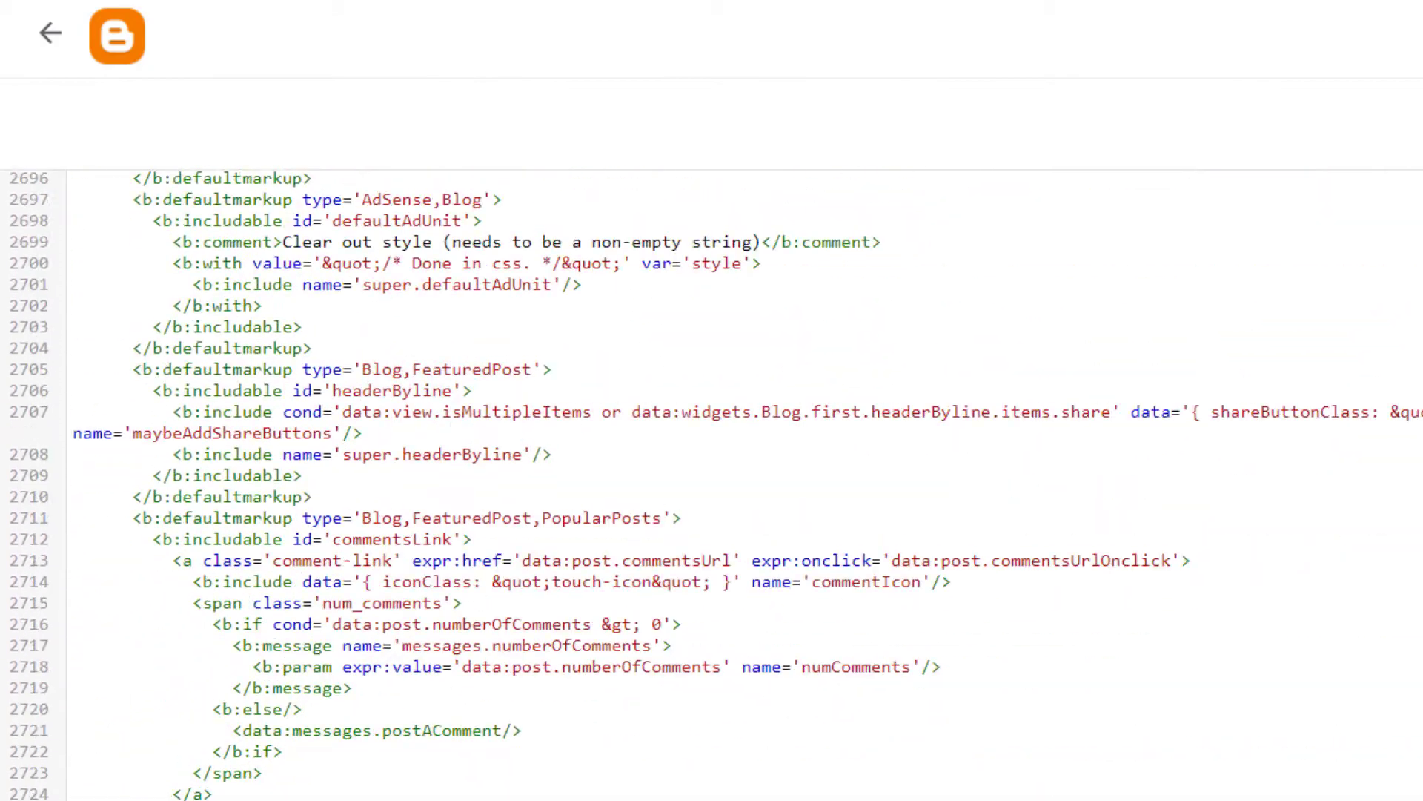
left_click_drag(1415, 497, 1416, 204)
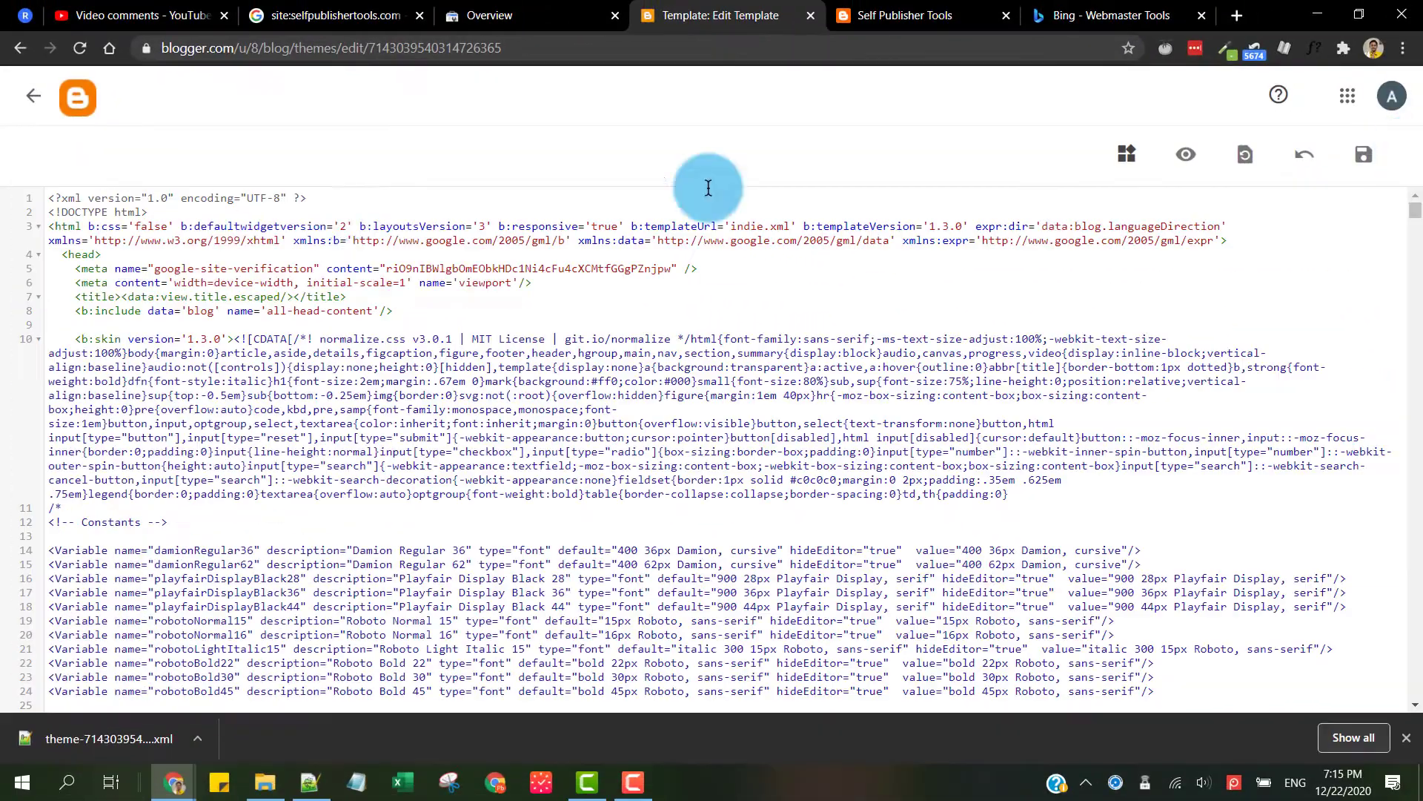
- Save the edited theme HTML and return to the ownership verification in Search Console
left_click(1362, 157)
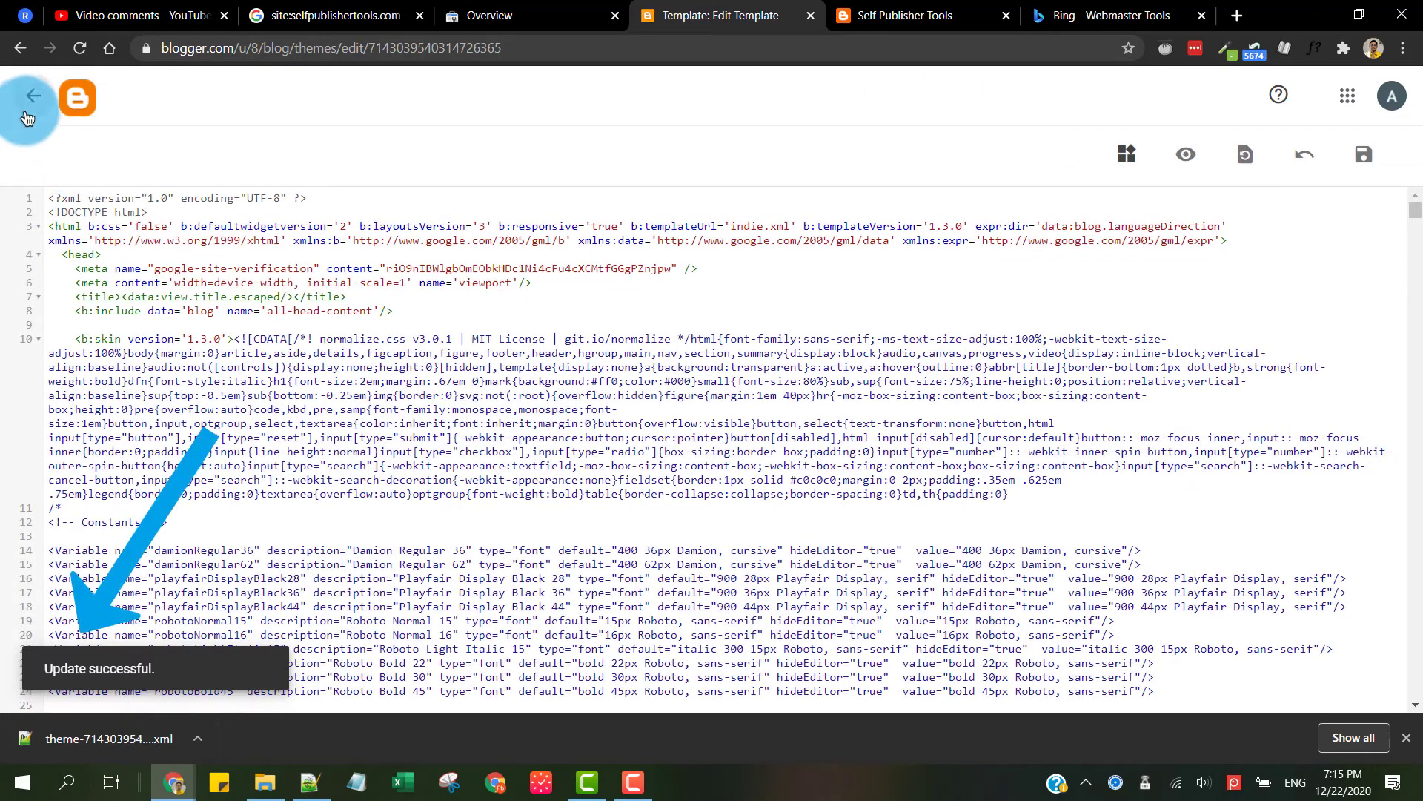
left_click(912, 15)
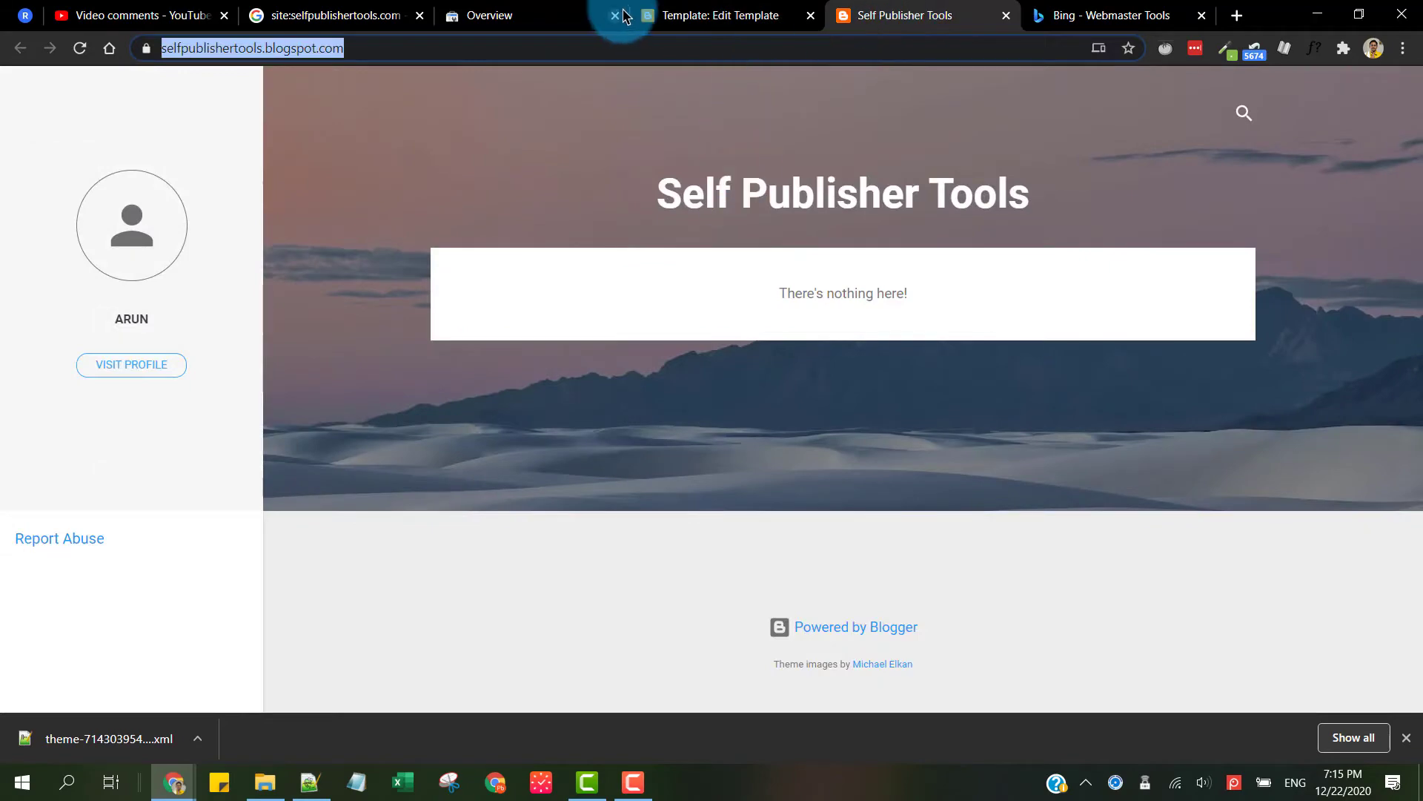
left_click(625, 14)
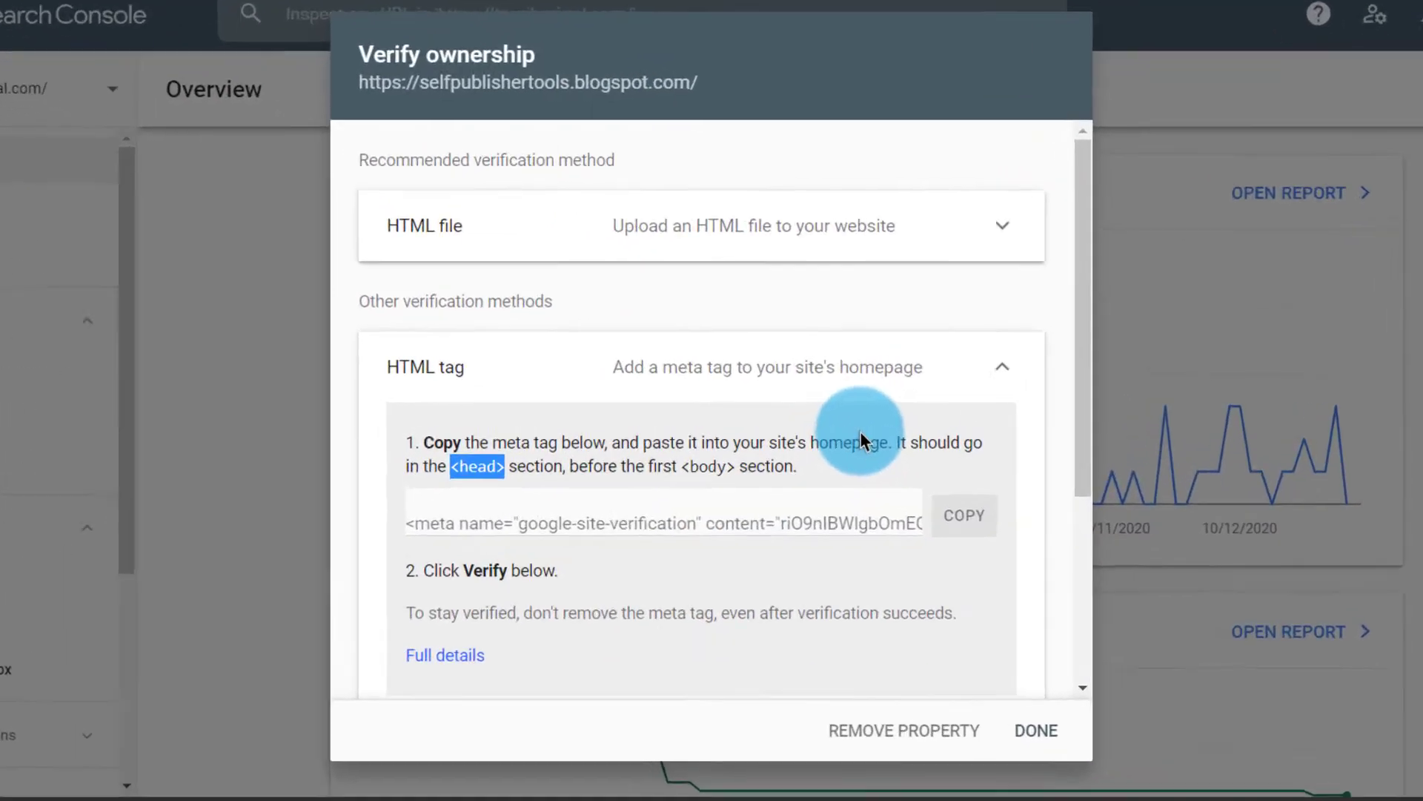
- Verify ownership of the blog with the HTML tag method, and leave the theme's HTML editor in Blogger
left_click(861, 433)
scroll(862, 454, "down", 2)
left_click(975, 493)
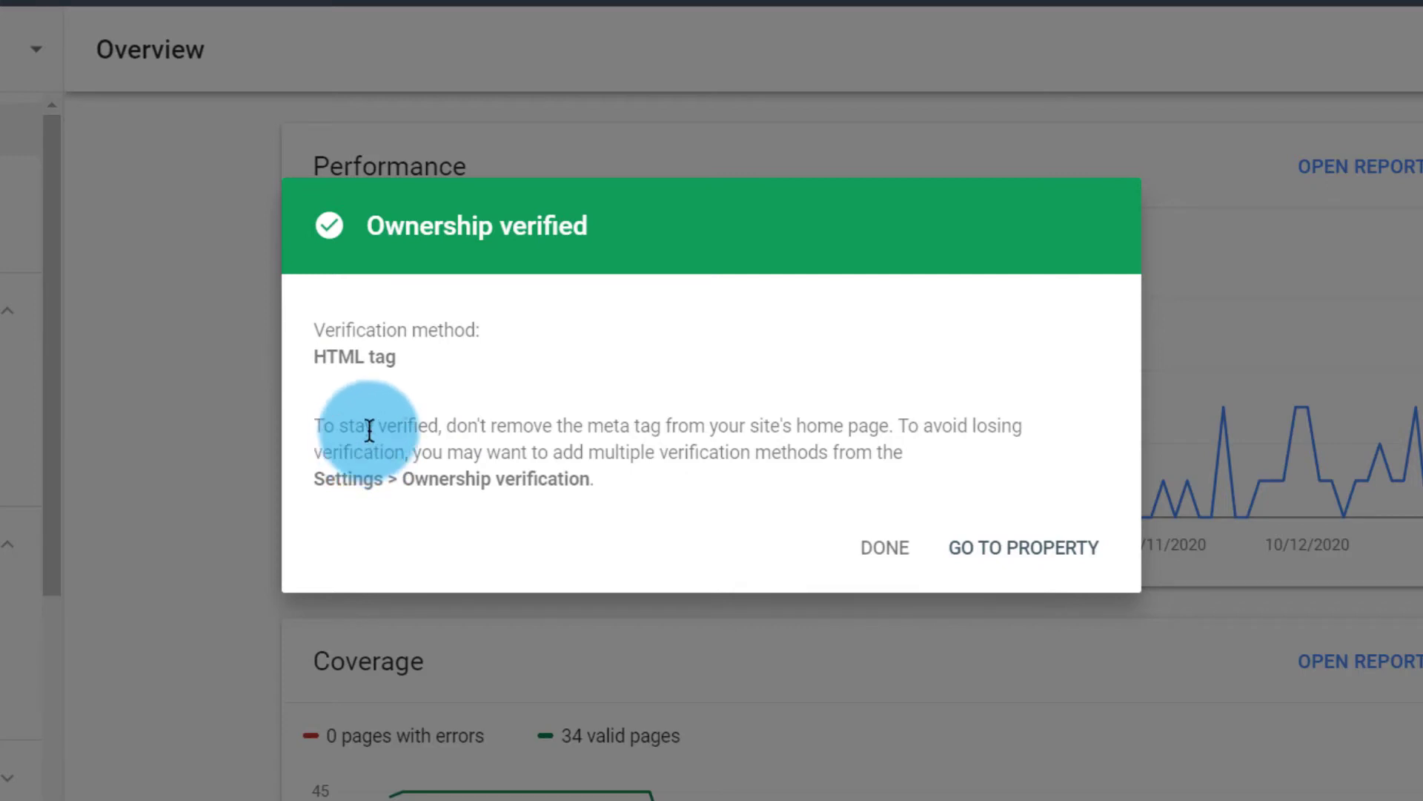
left_click_drag(314, 429, 898, 427)
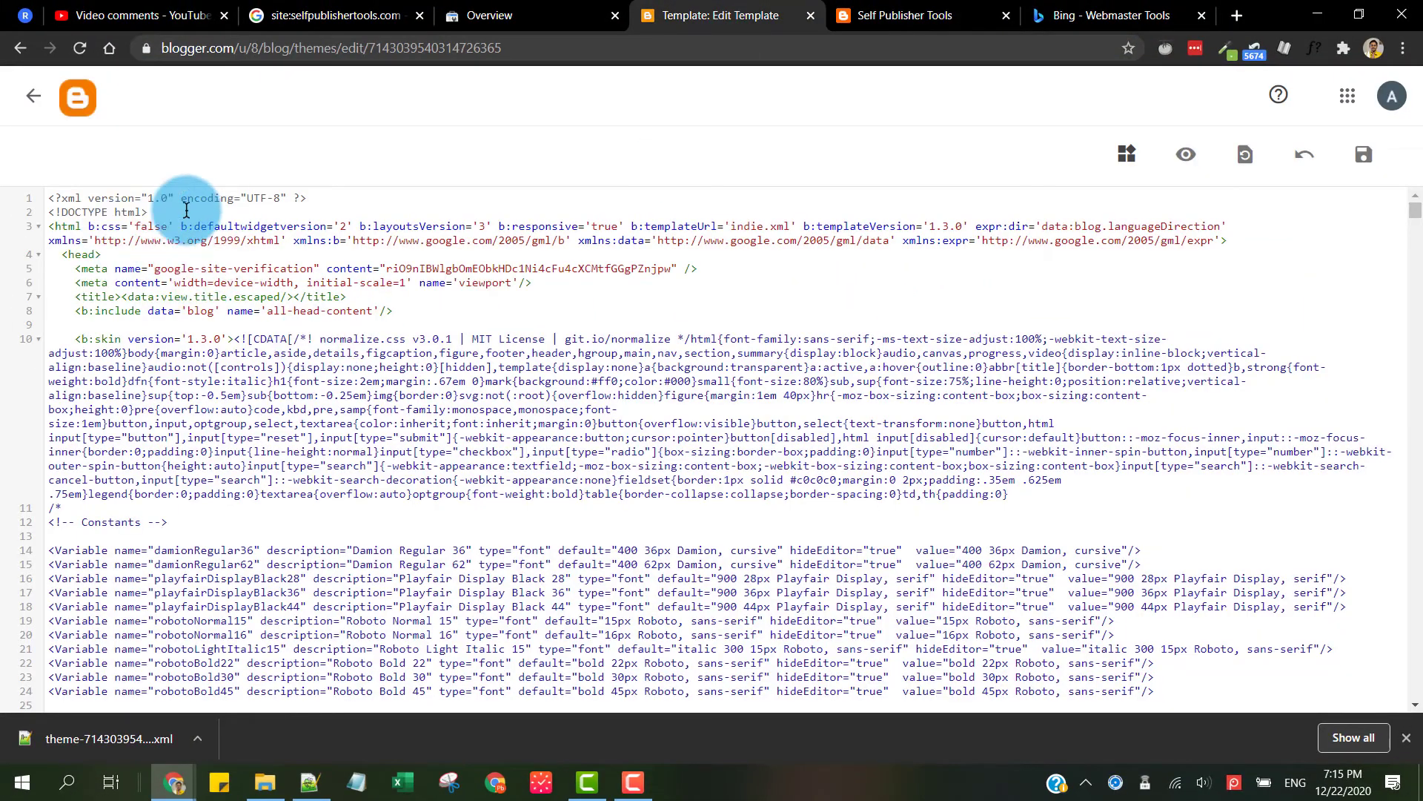
left_click(33, 96)
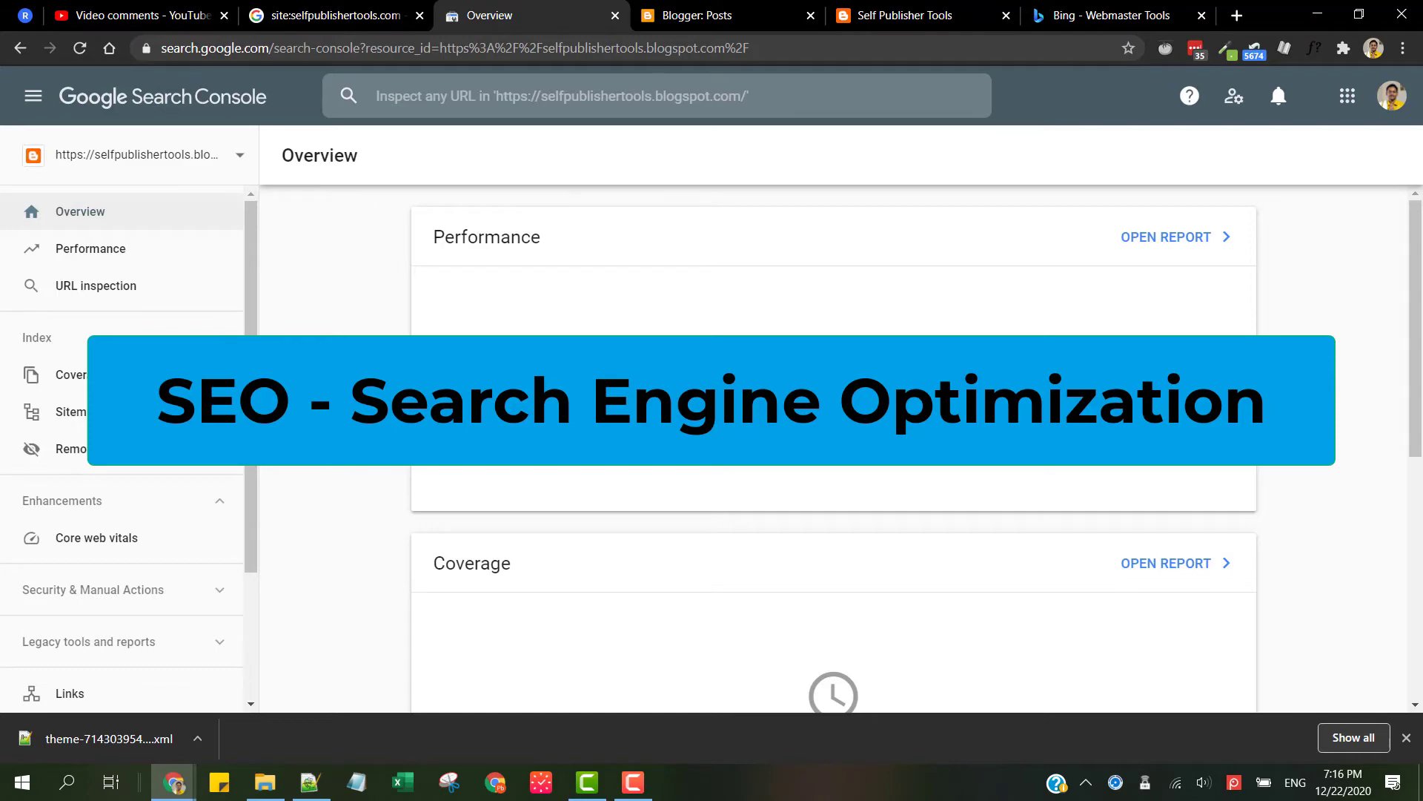
left_click(475, 381)
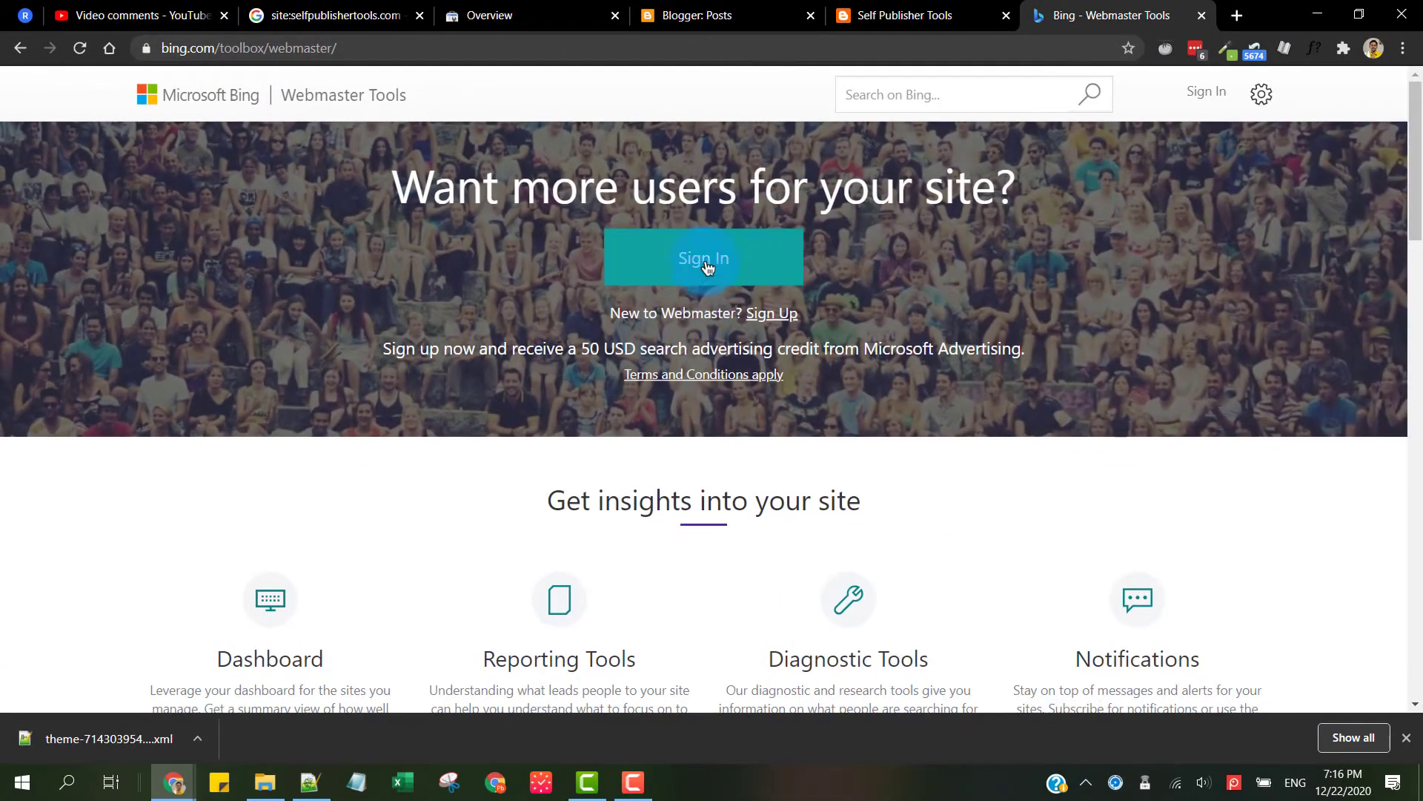
- Sign in to Bing Webmaster Tools with a Microsoft account and start adding a new site
left_click(757, 277)
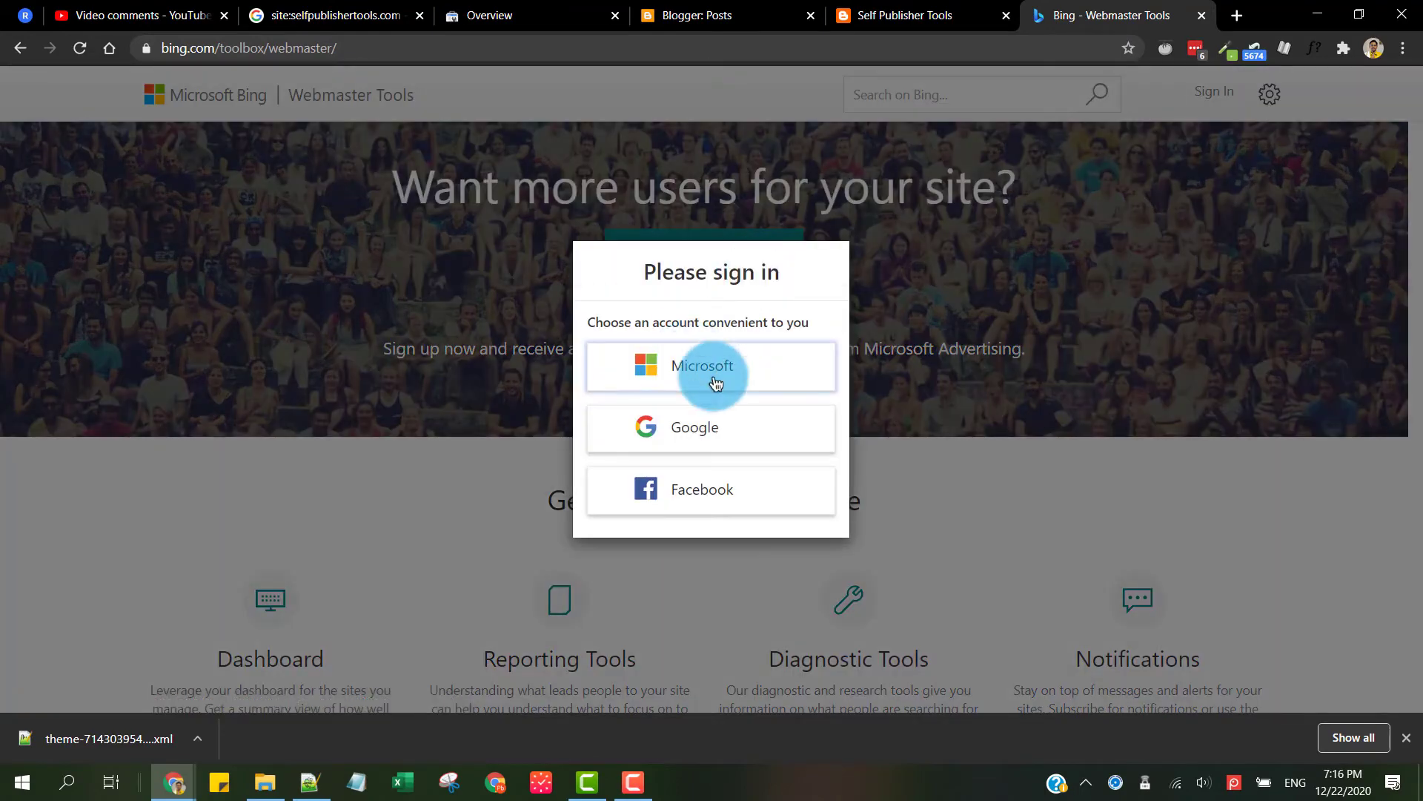
left_click(723, 370)
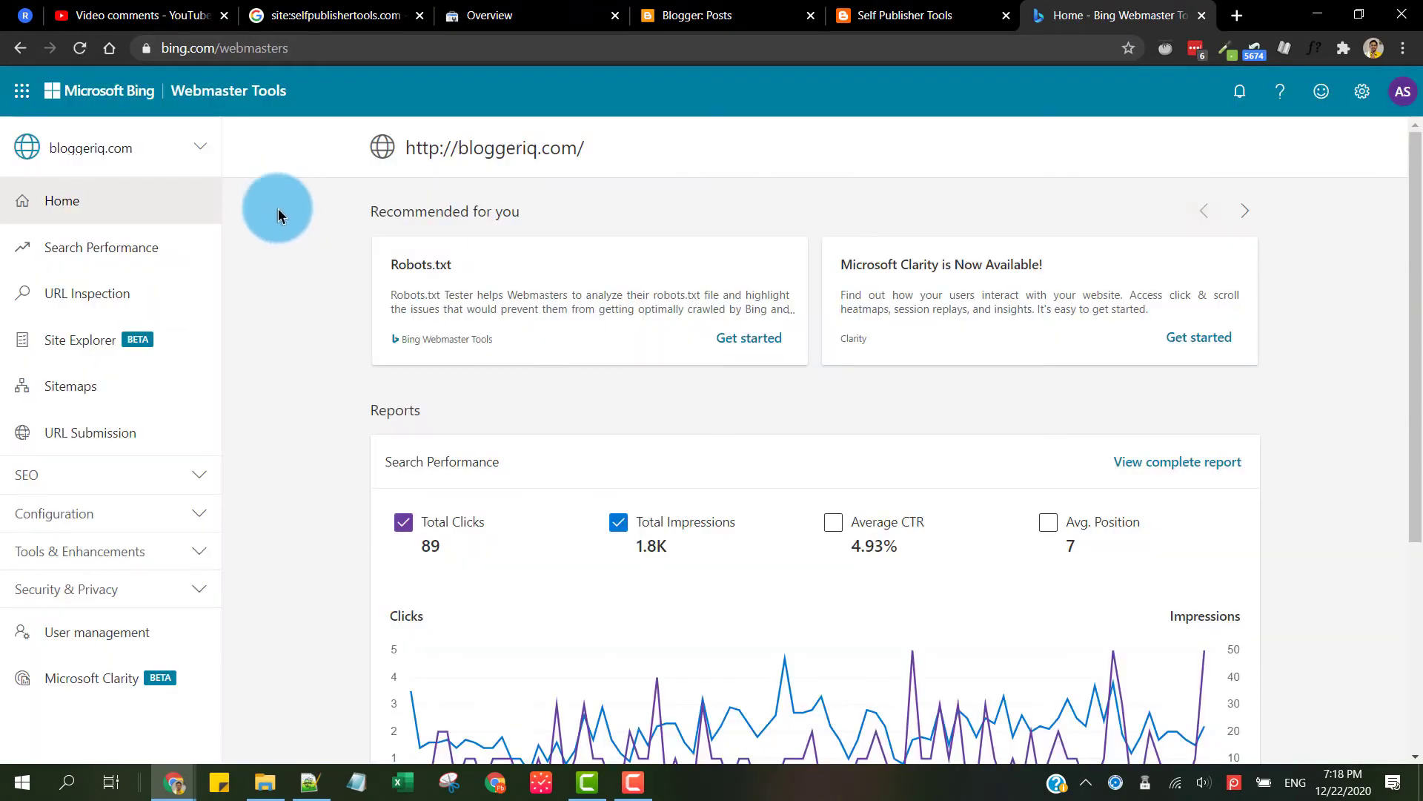
left_click(199, 147)
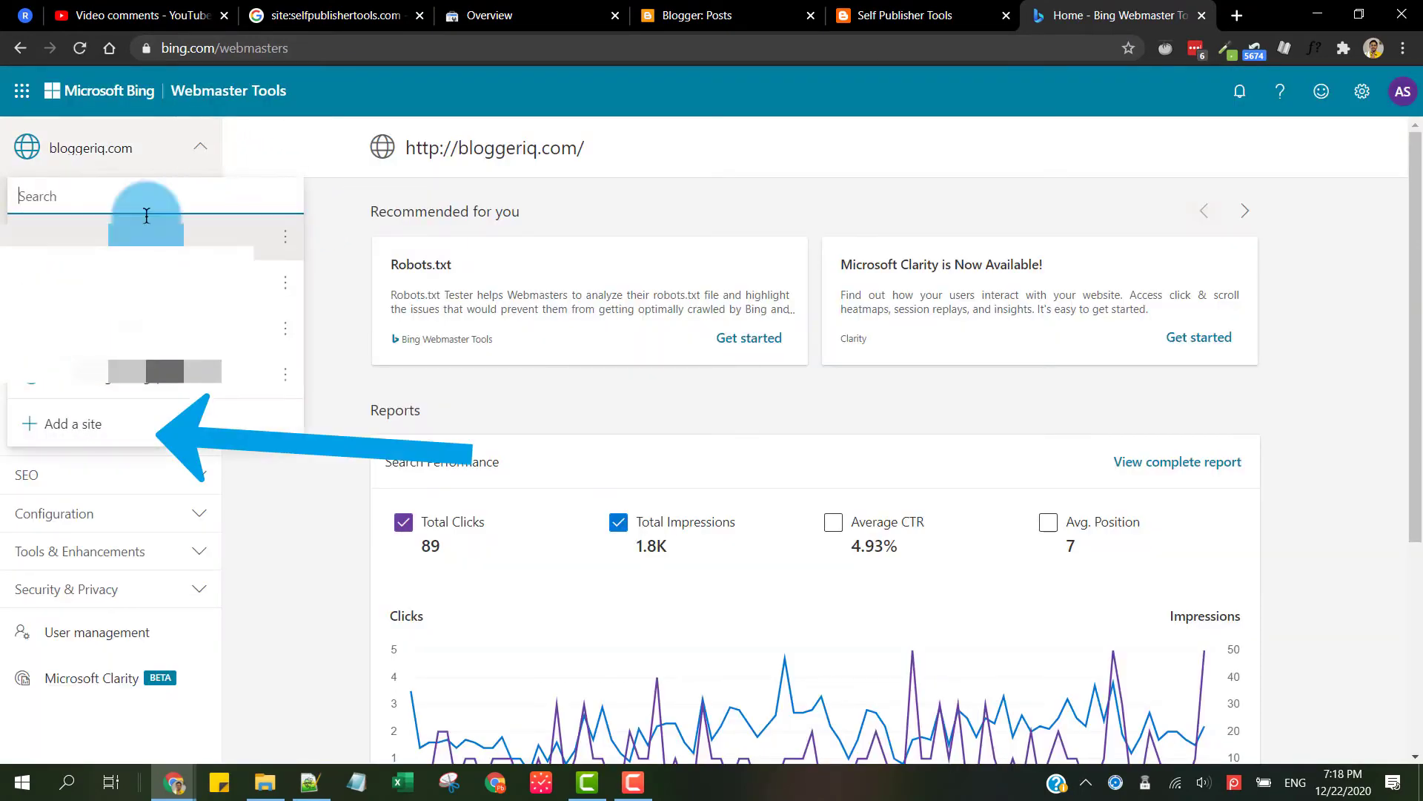
left_click(98, 428)
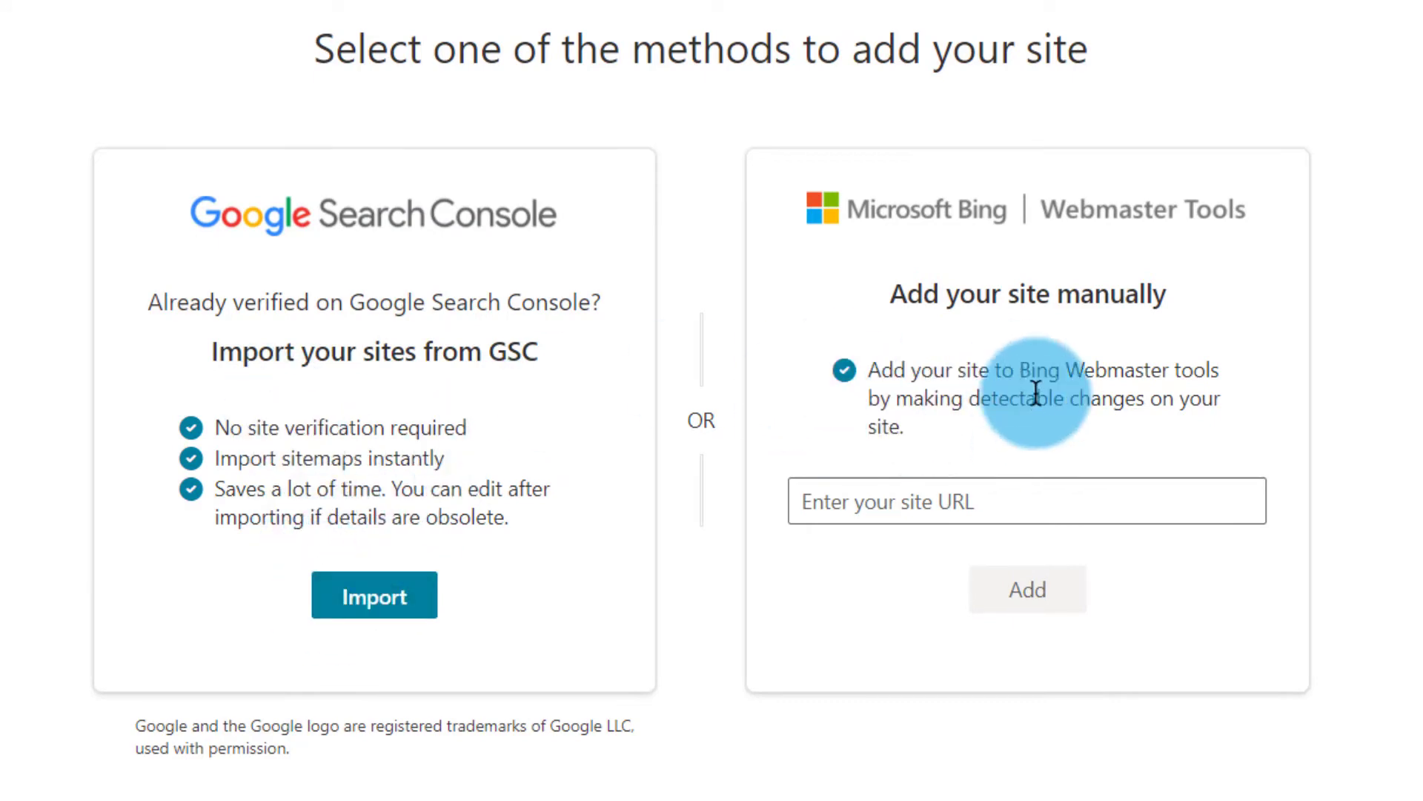
left_click(945, 510)
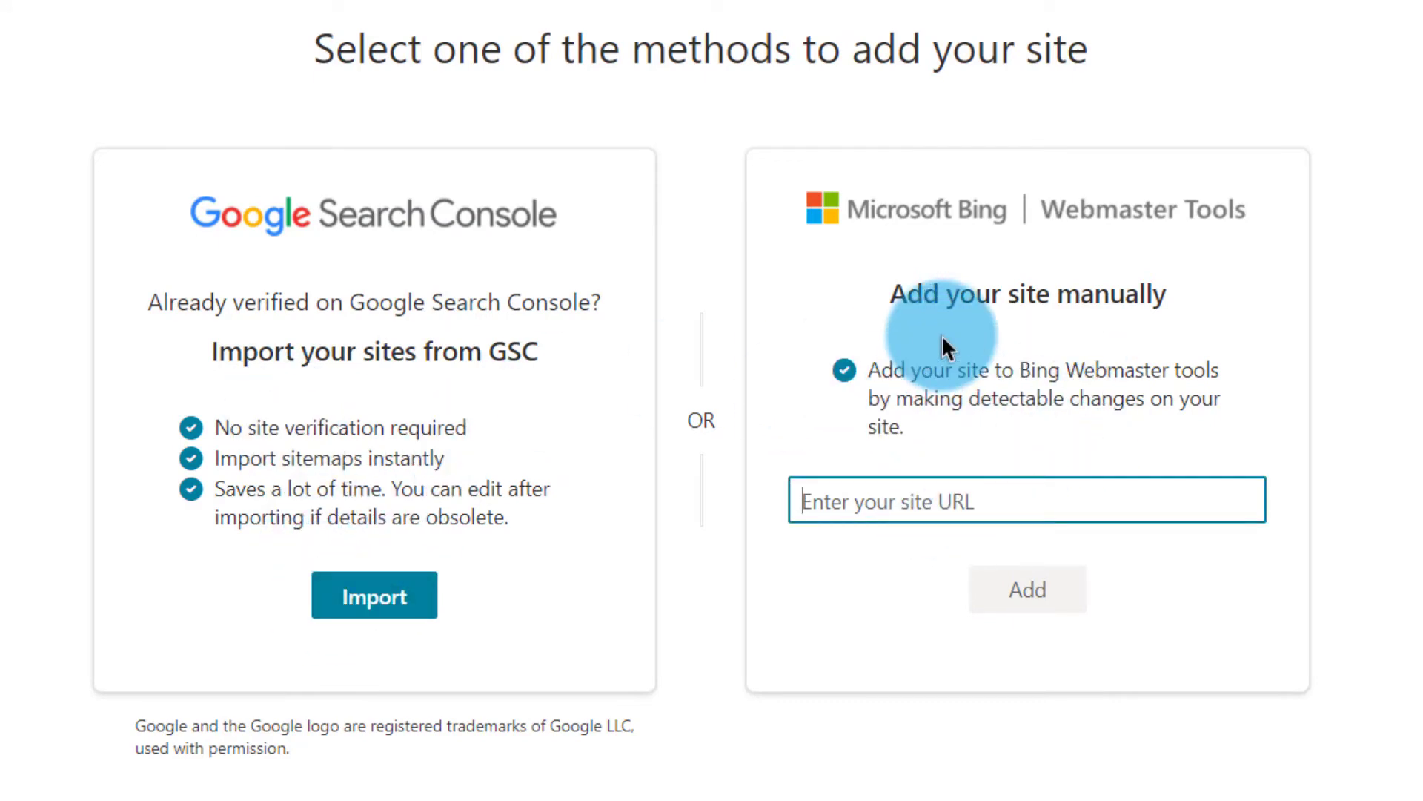
type("http://selfpublishertools.blogspot")
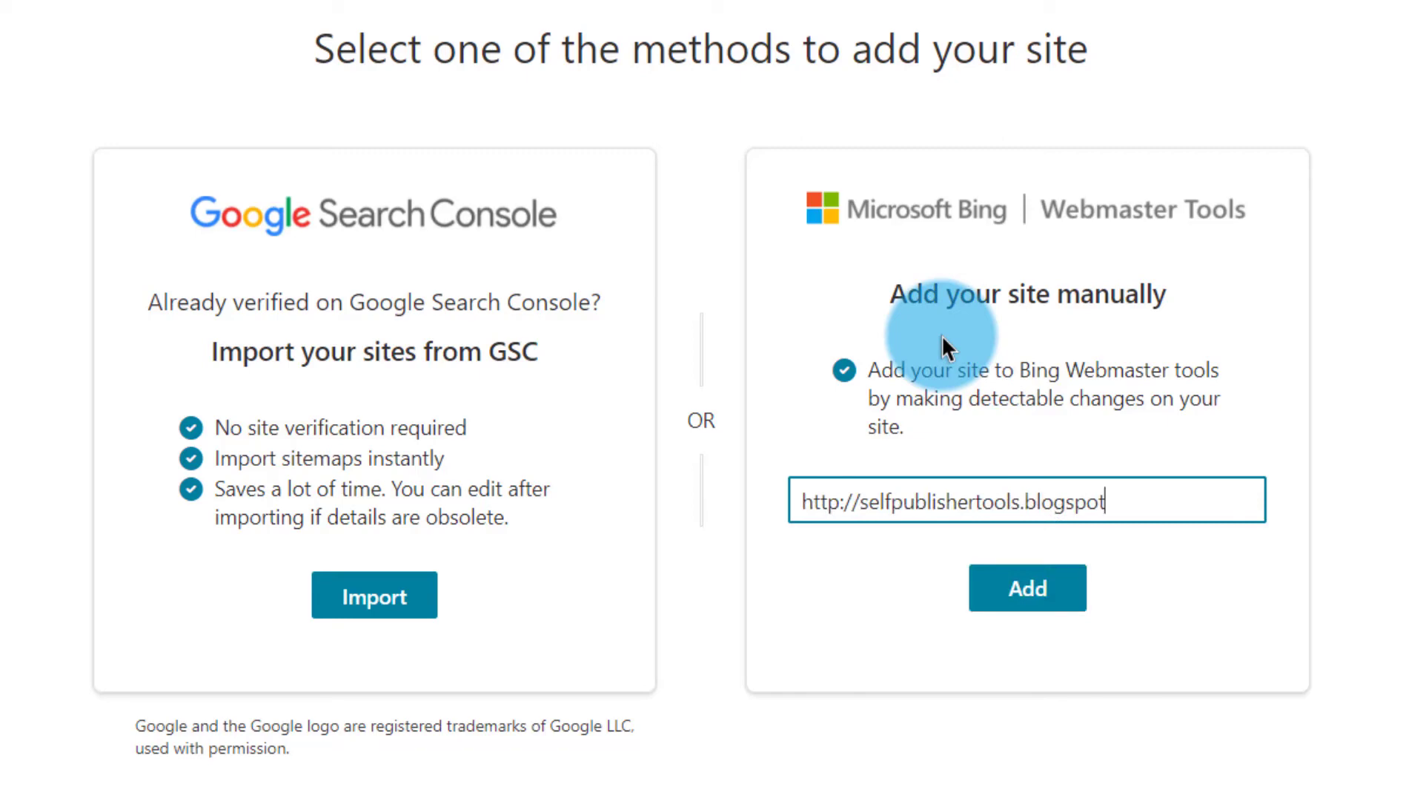
type(".com")
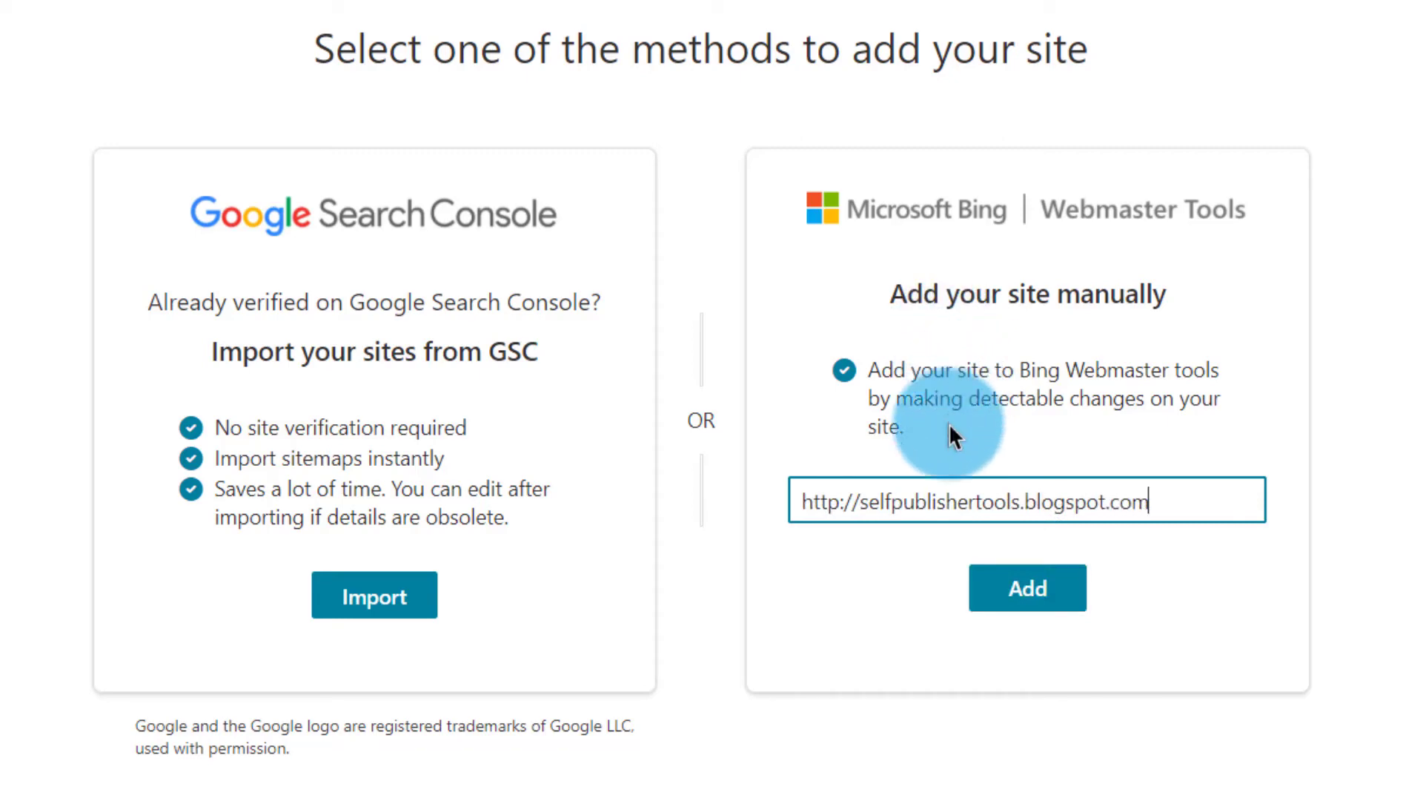
left_click(1028, 588)
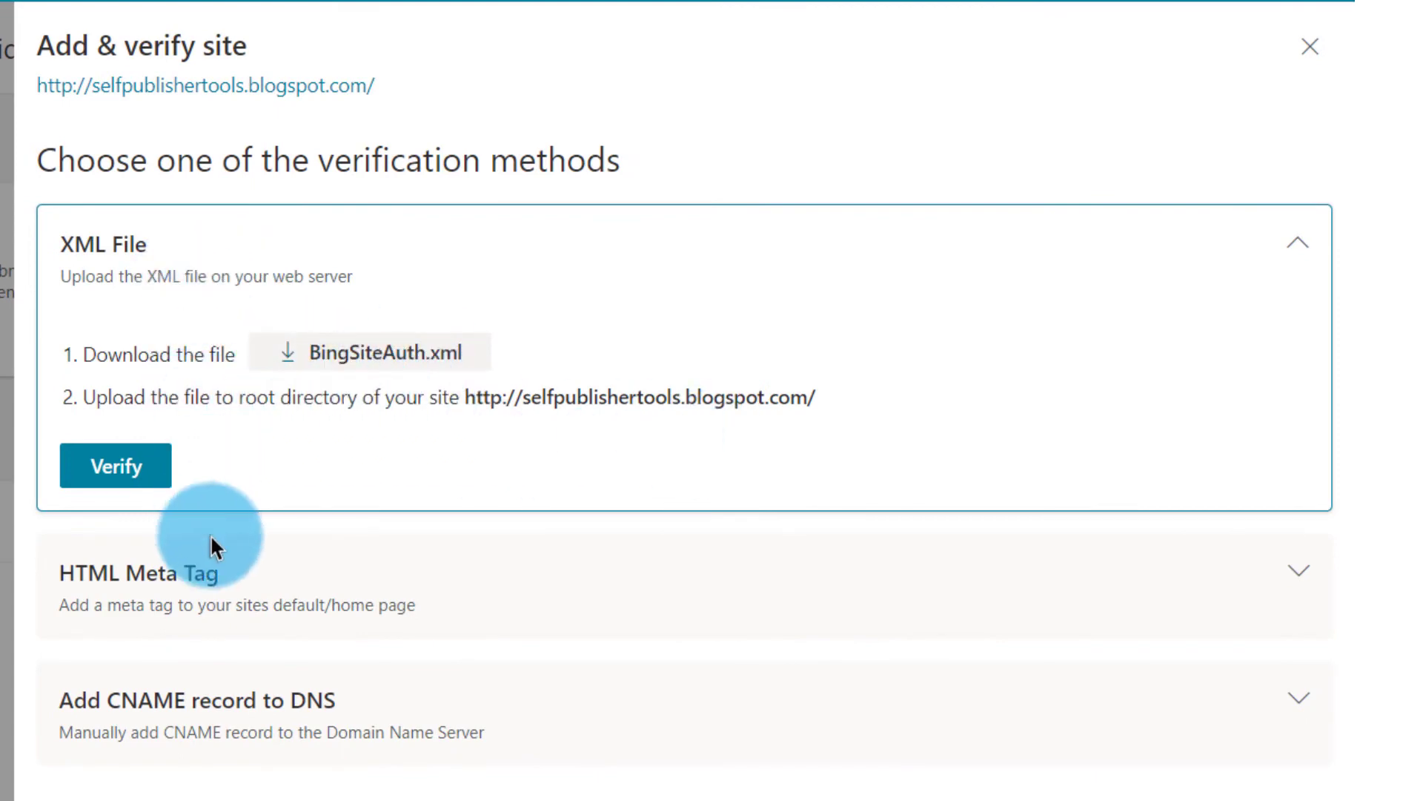
- Copy the HTML meta tag for Bing verification and open the blog theme's HTML for editing in Blogger
left_click(1064, 588)
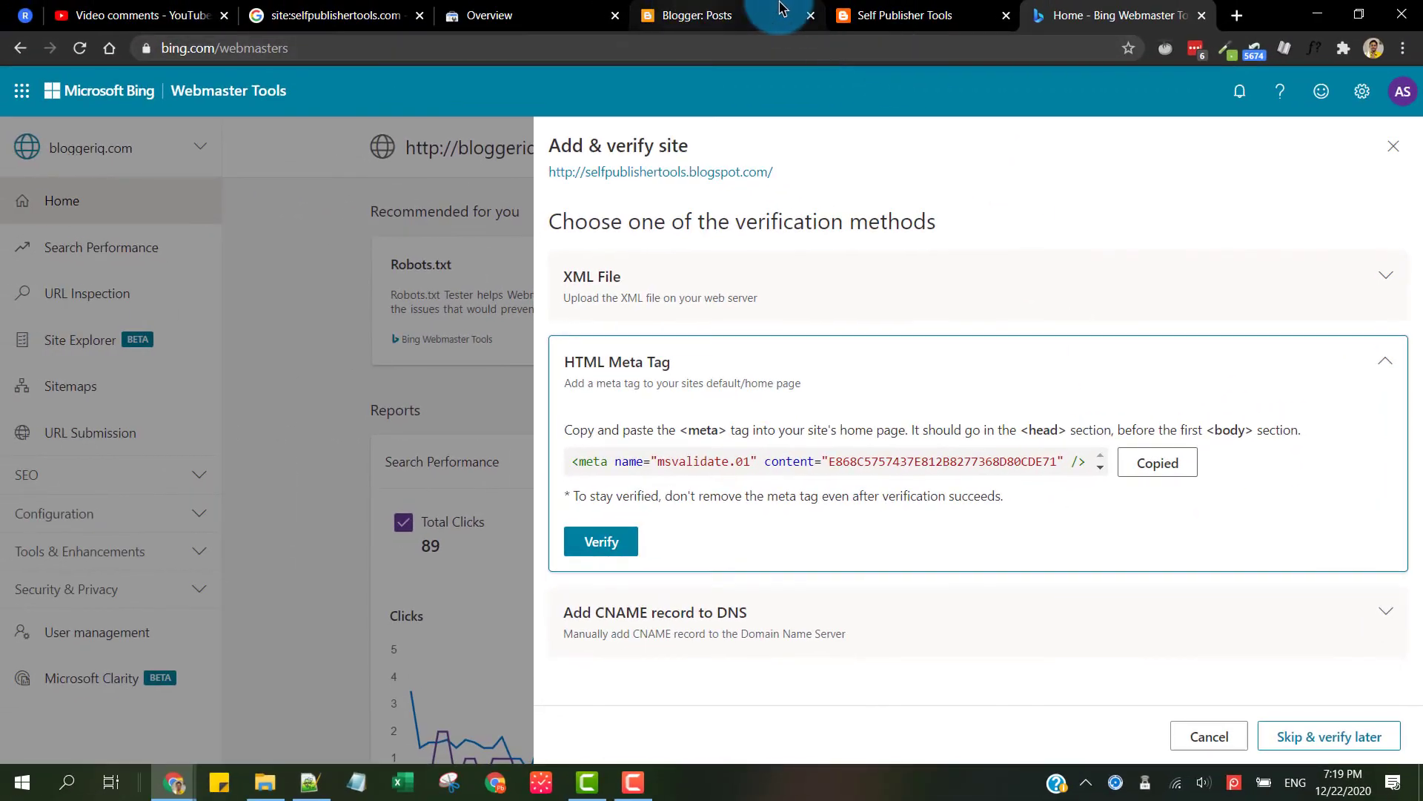
left_click(853, 10)
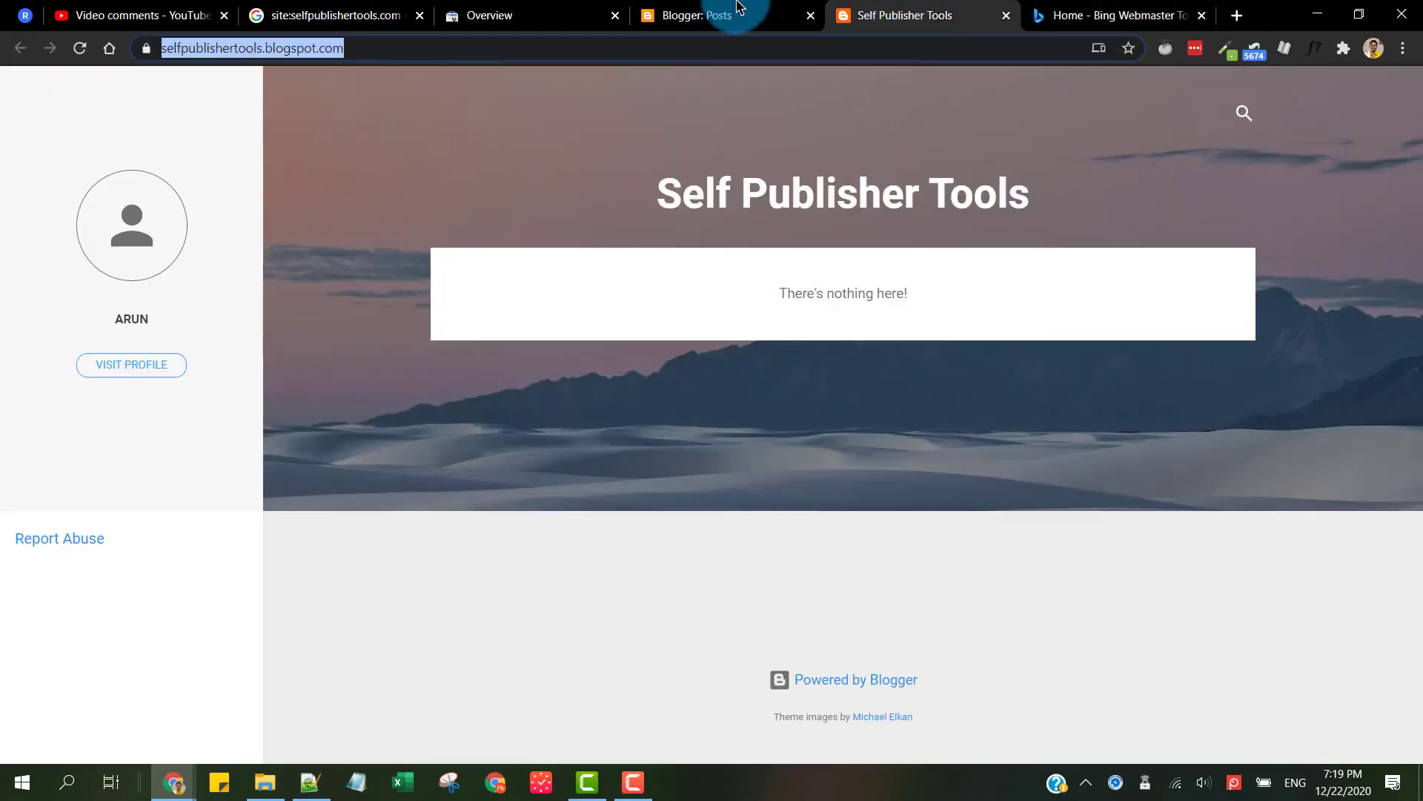
left_click(737, 7)
left_click(111, 549)
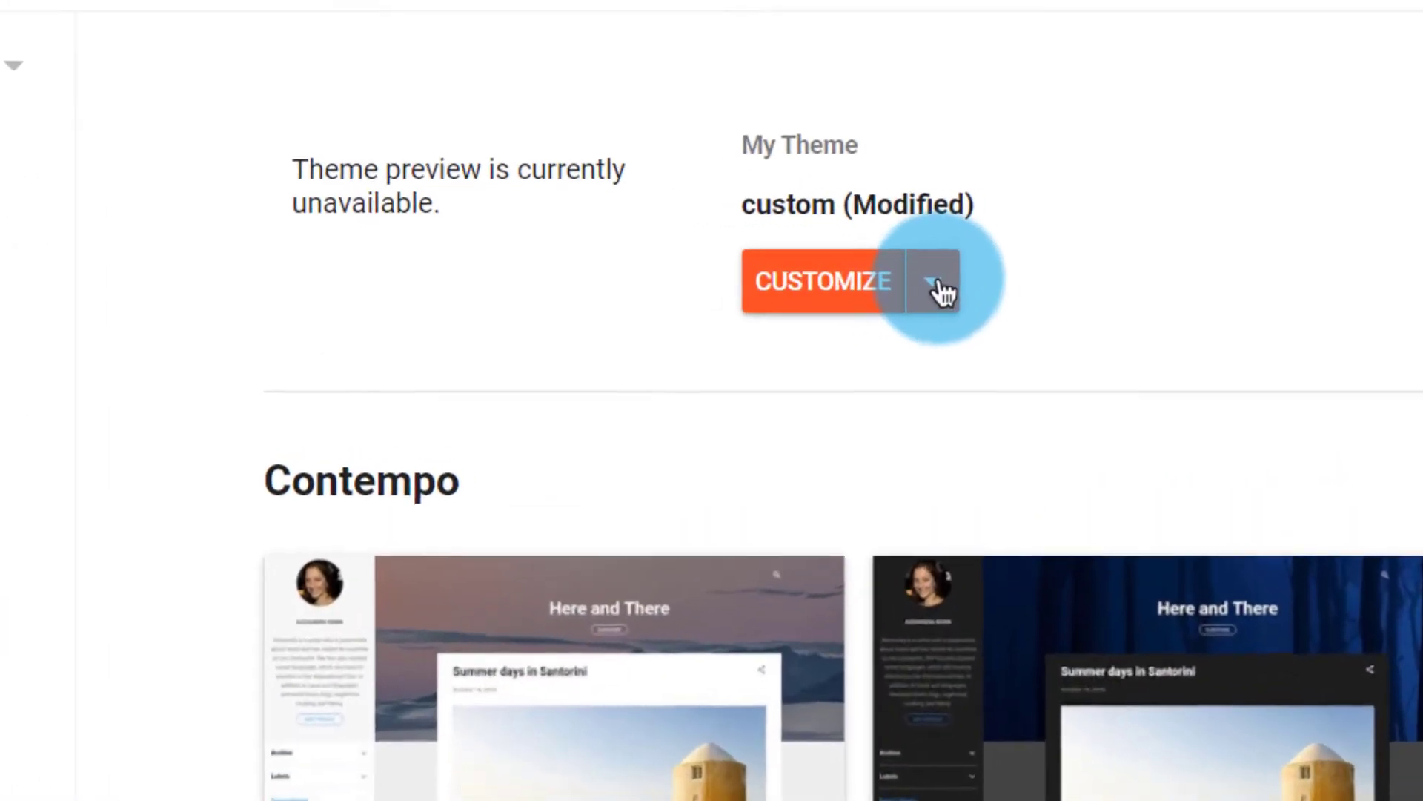
left_click(763, 271)
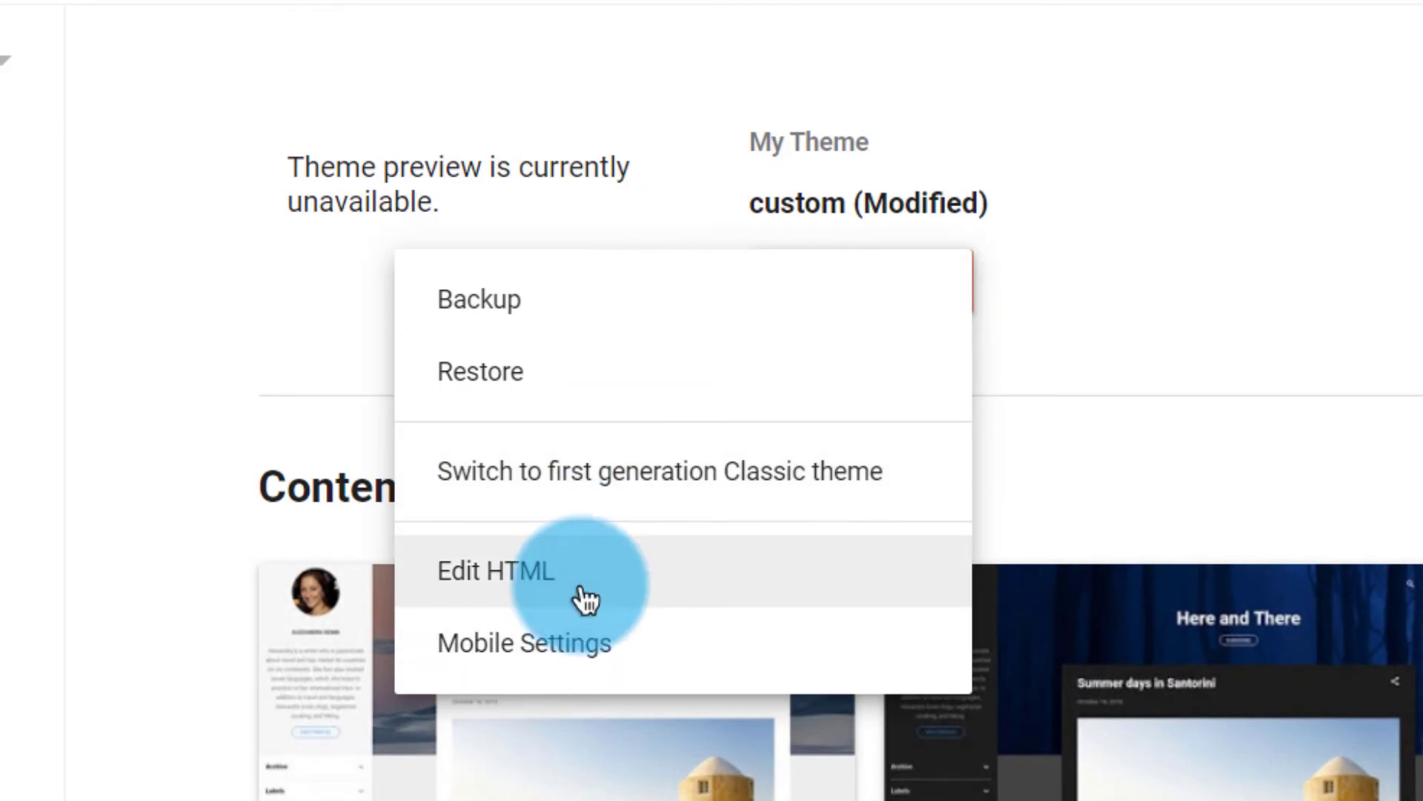
left_click(582, 589)
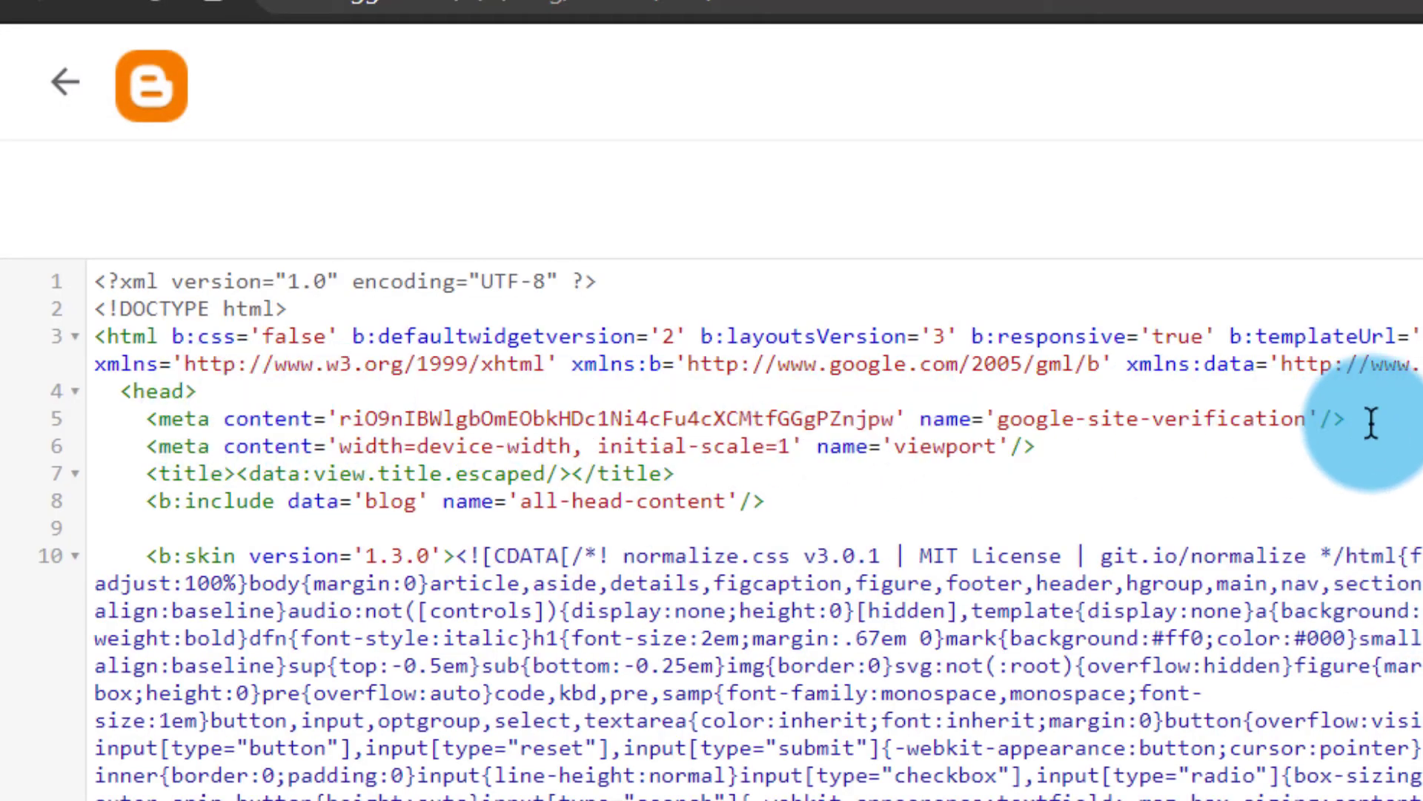
- Paste the Bing verification meta tag on a new line directly below the Google verification tag and save the theme
left_click(1371, 422)
key("Return")
key("ctrl+v")
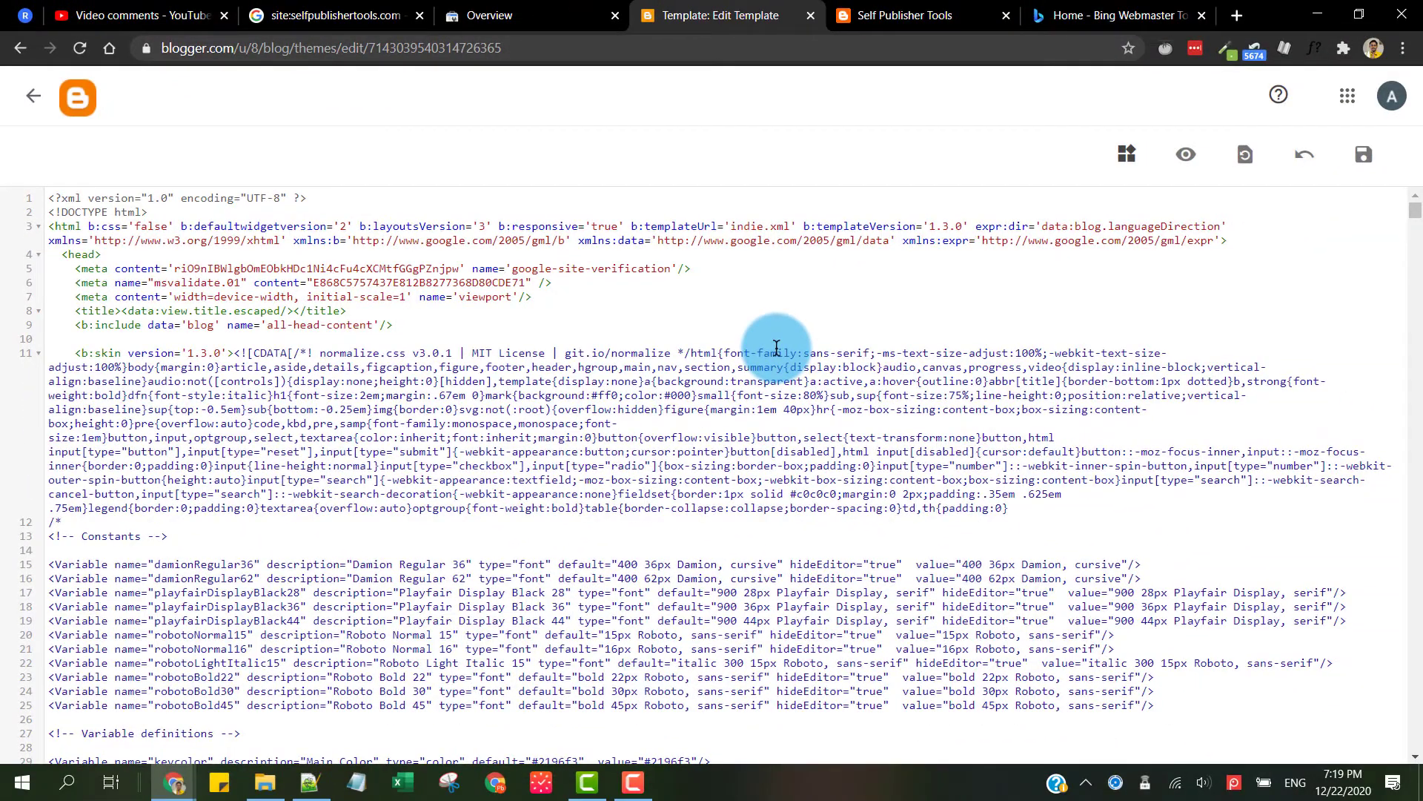
key("Return")
left_click(1364, 172)
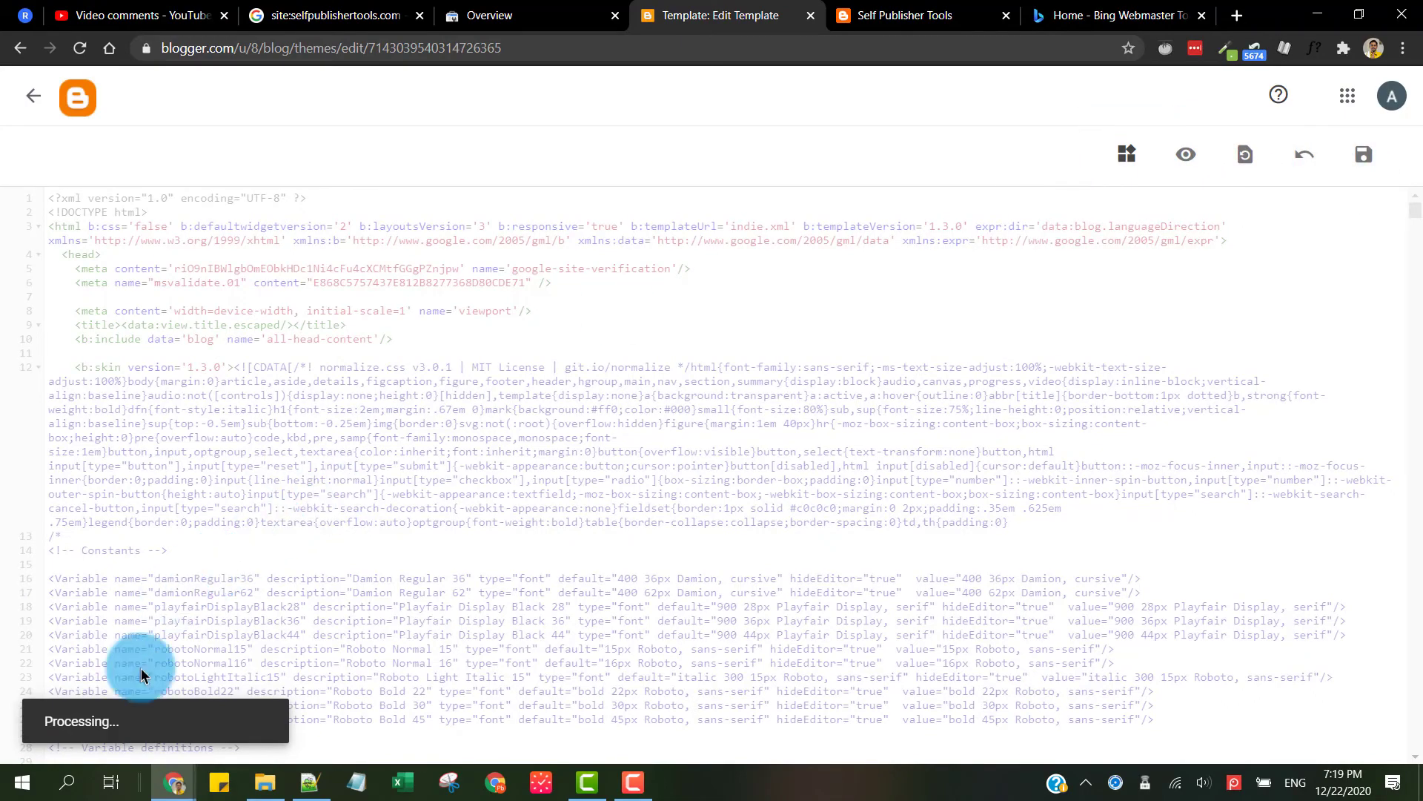
- Verify the blog in Bing Webmaster Tools with the HTML meta tag method and finish adding the site
left_click(1120, 15)
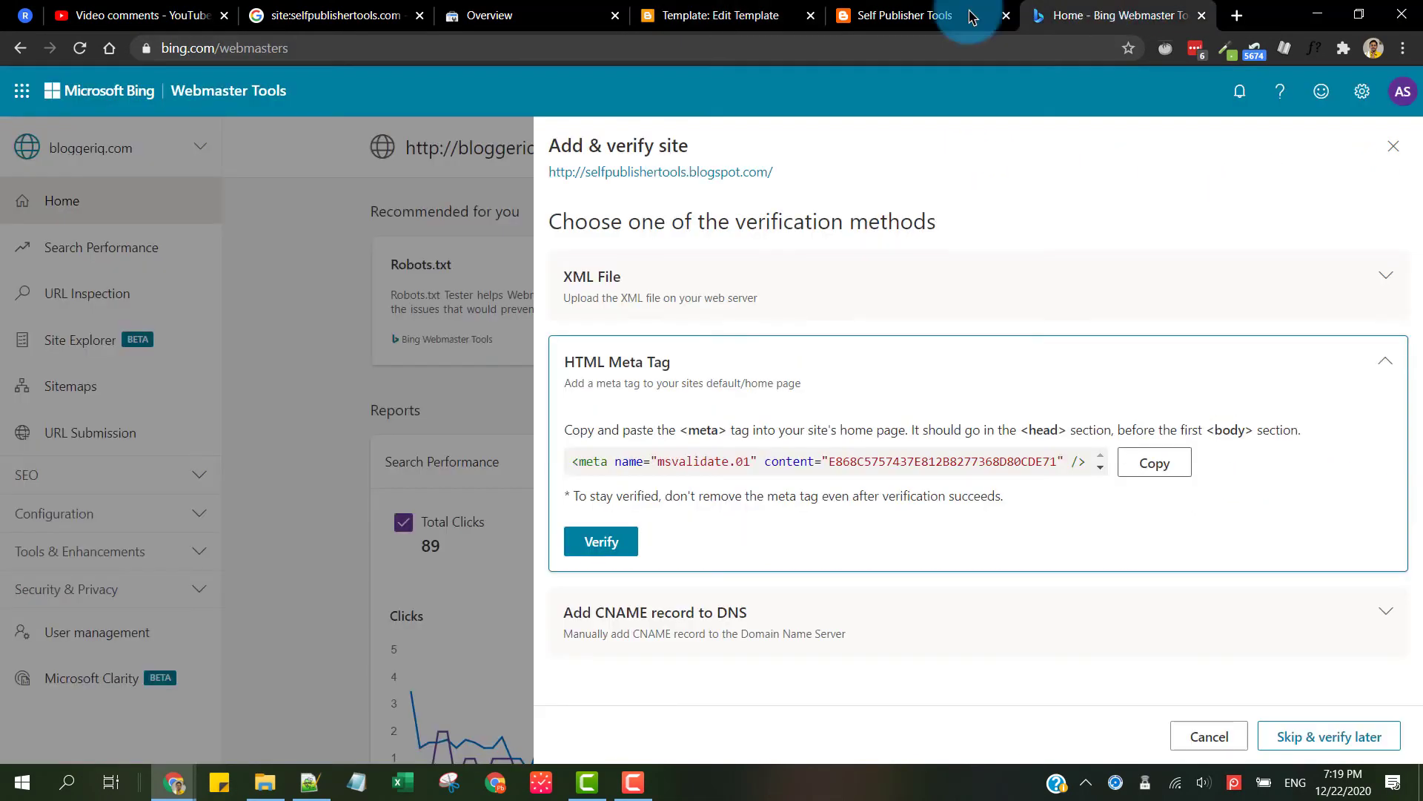
left_click(594, 540)
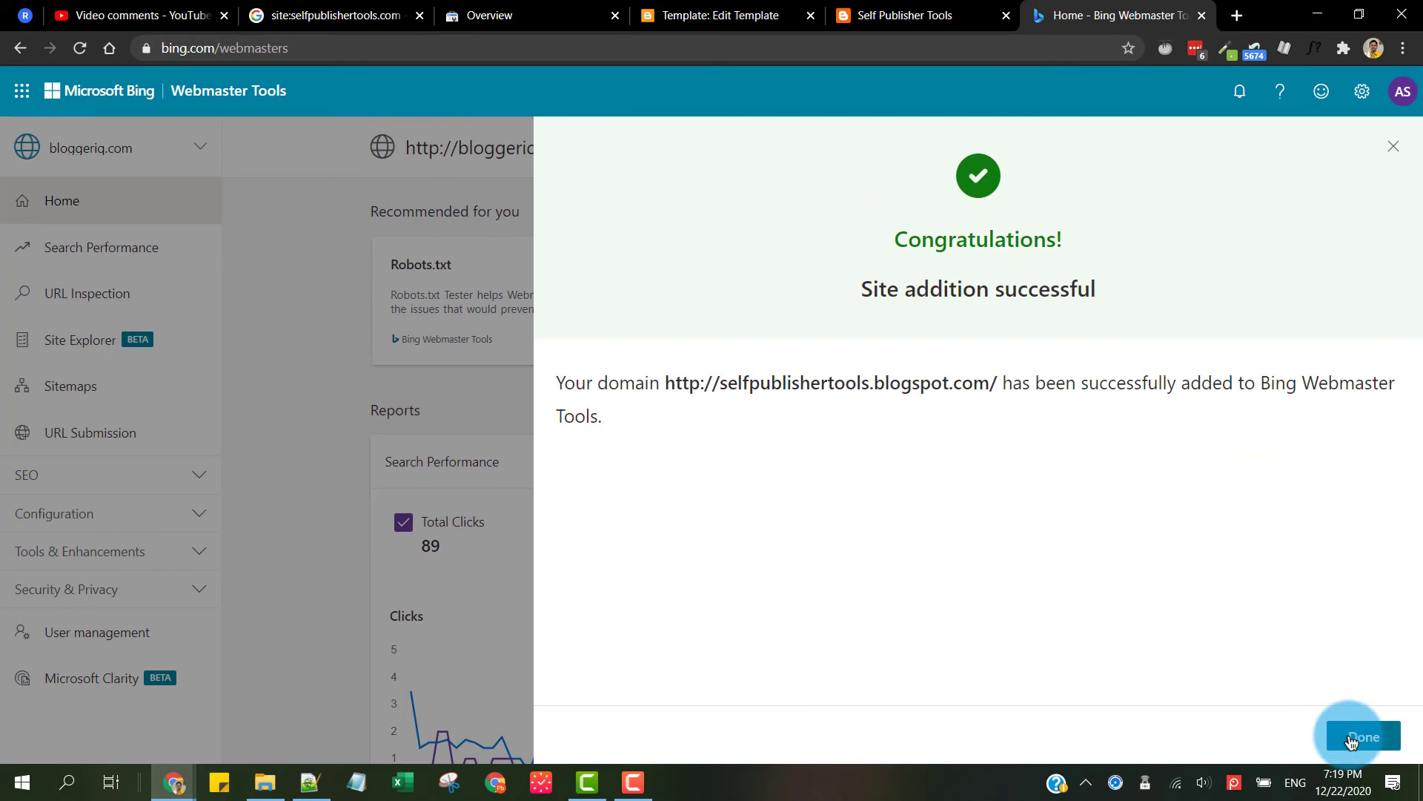
left_click(1350, 739)
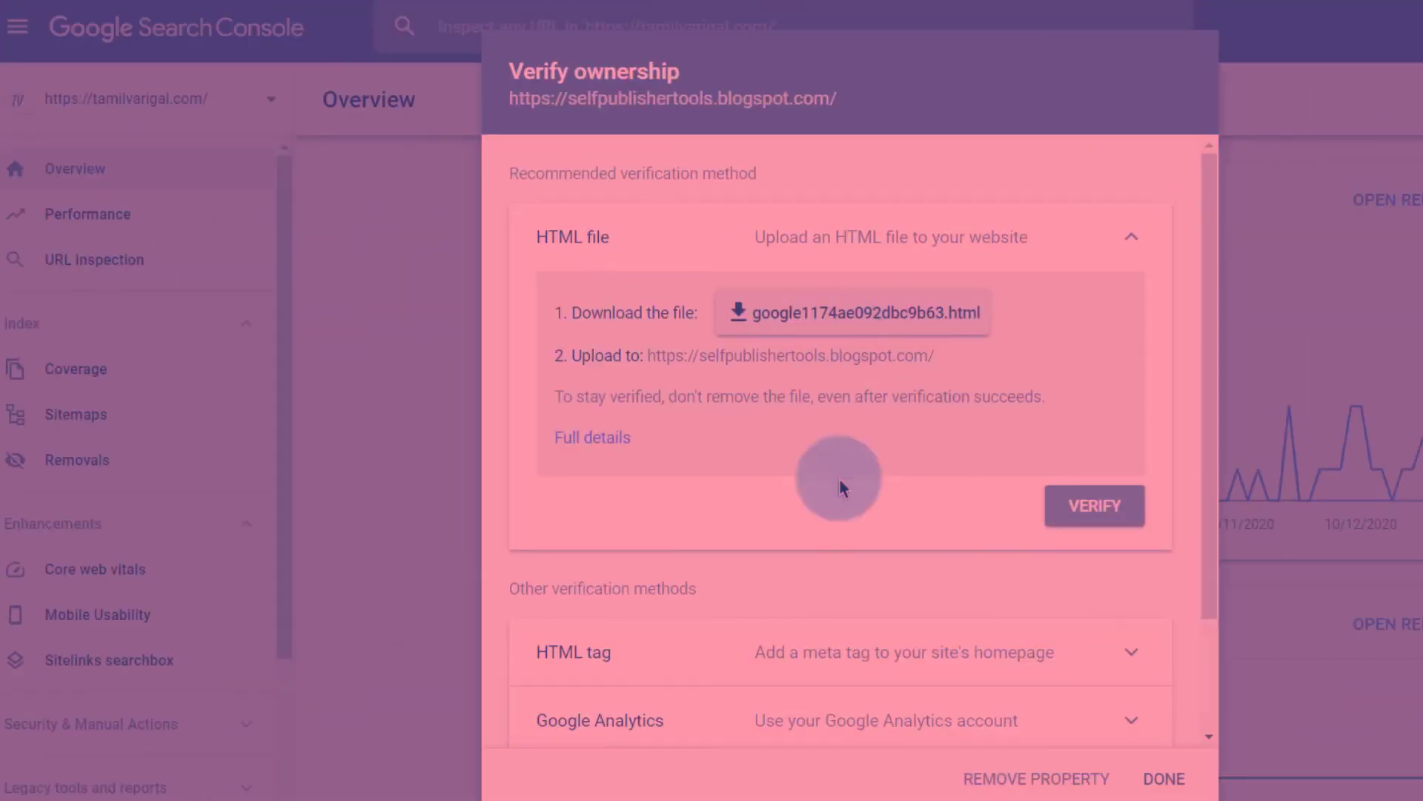
left_click(1073, 259)
left_click(1068, 387)
left_click(1107, 519)
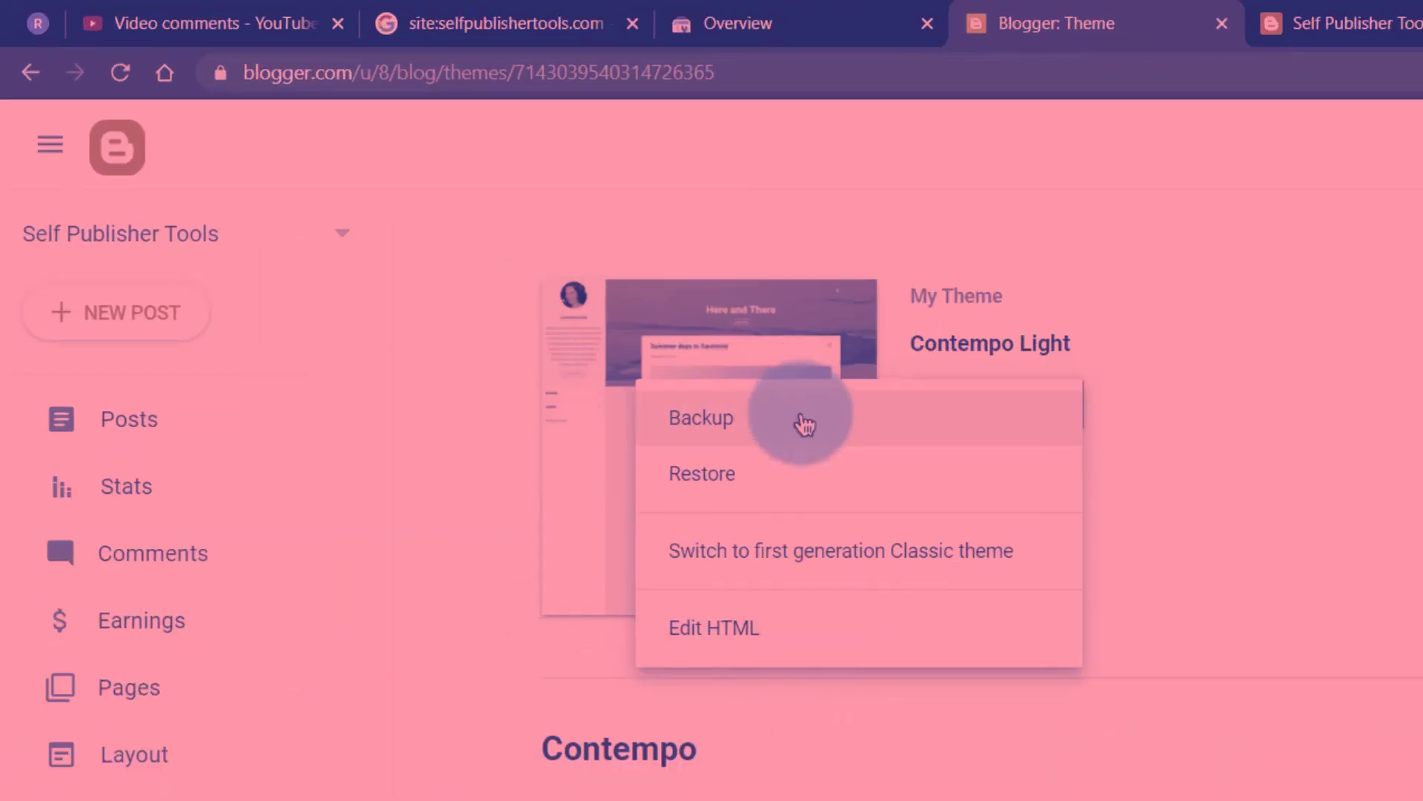
left_click(546, 286)
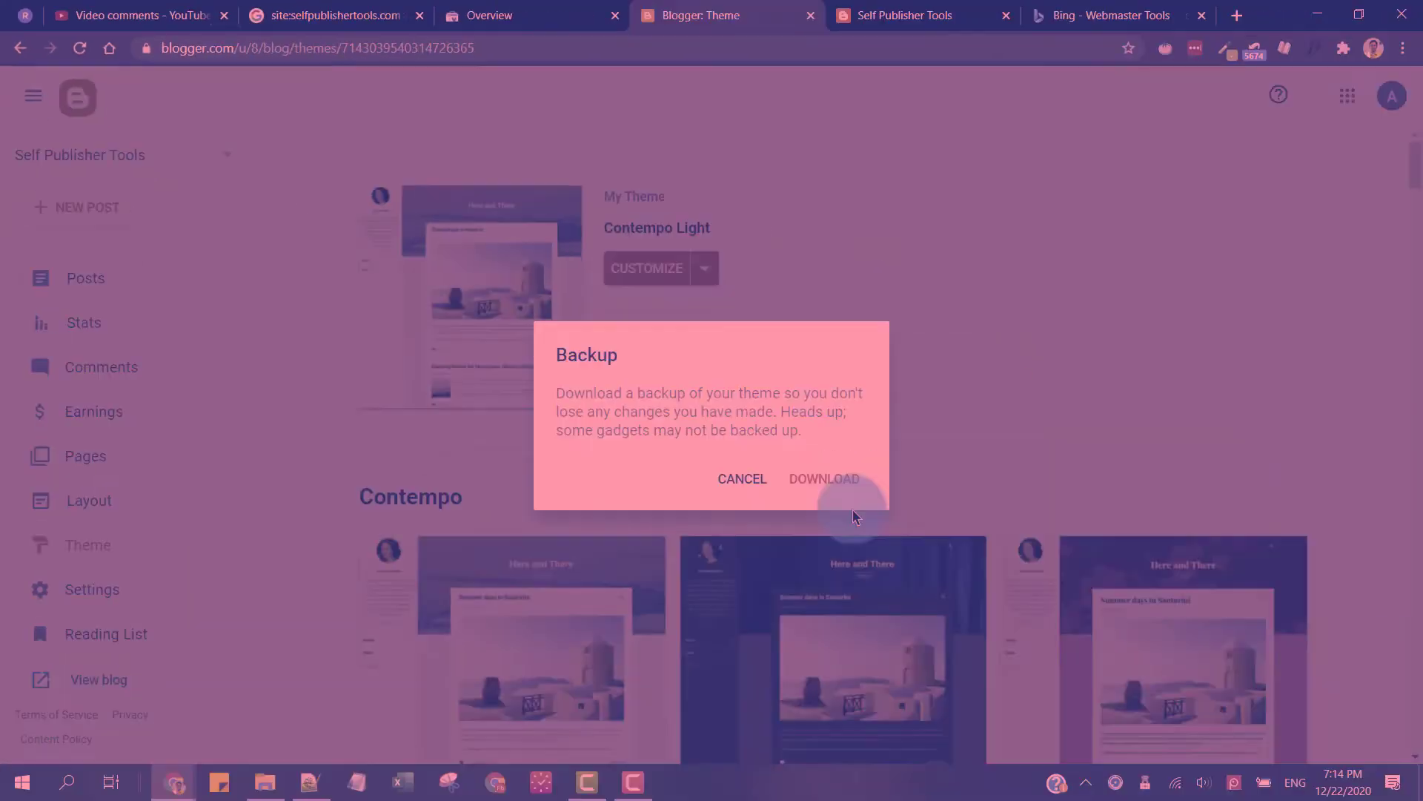
left_click(845, 478)
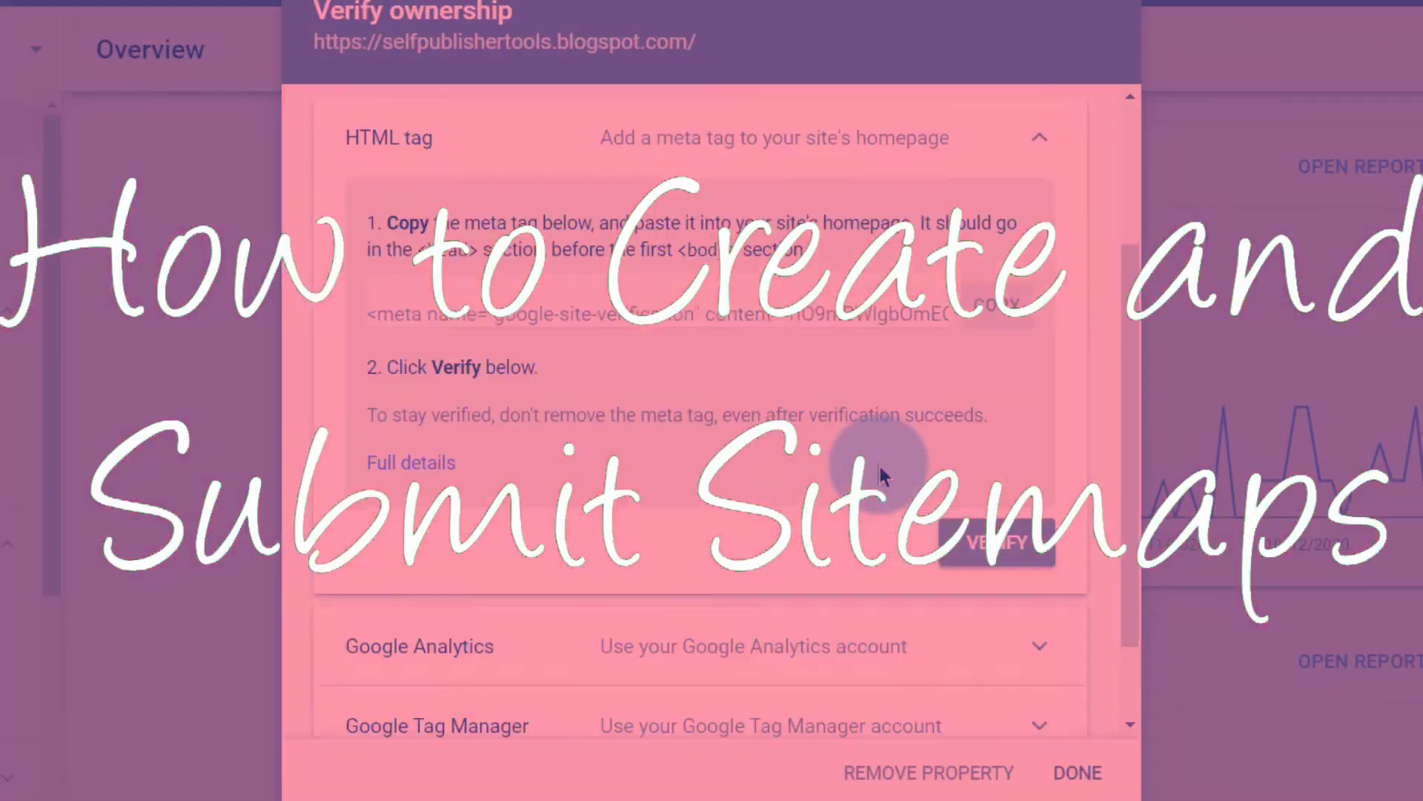
left_click(997, 540)
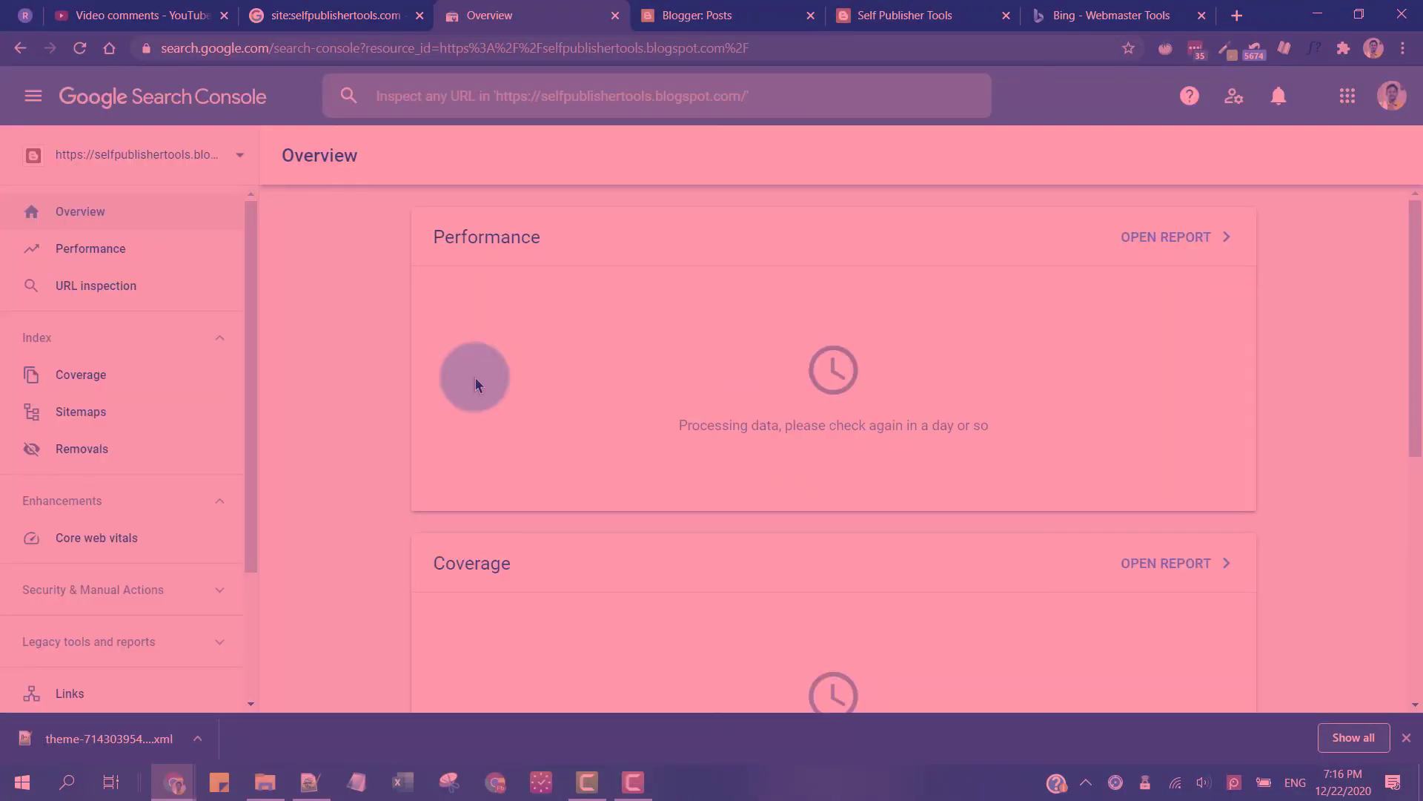
left_click(1041, 28)
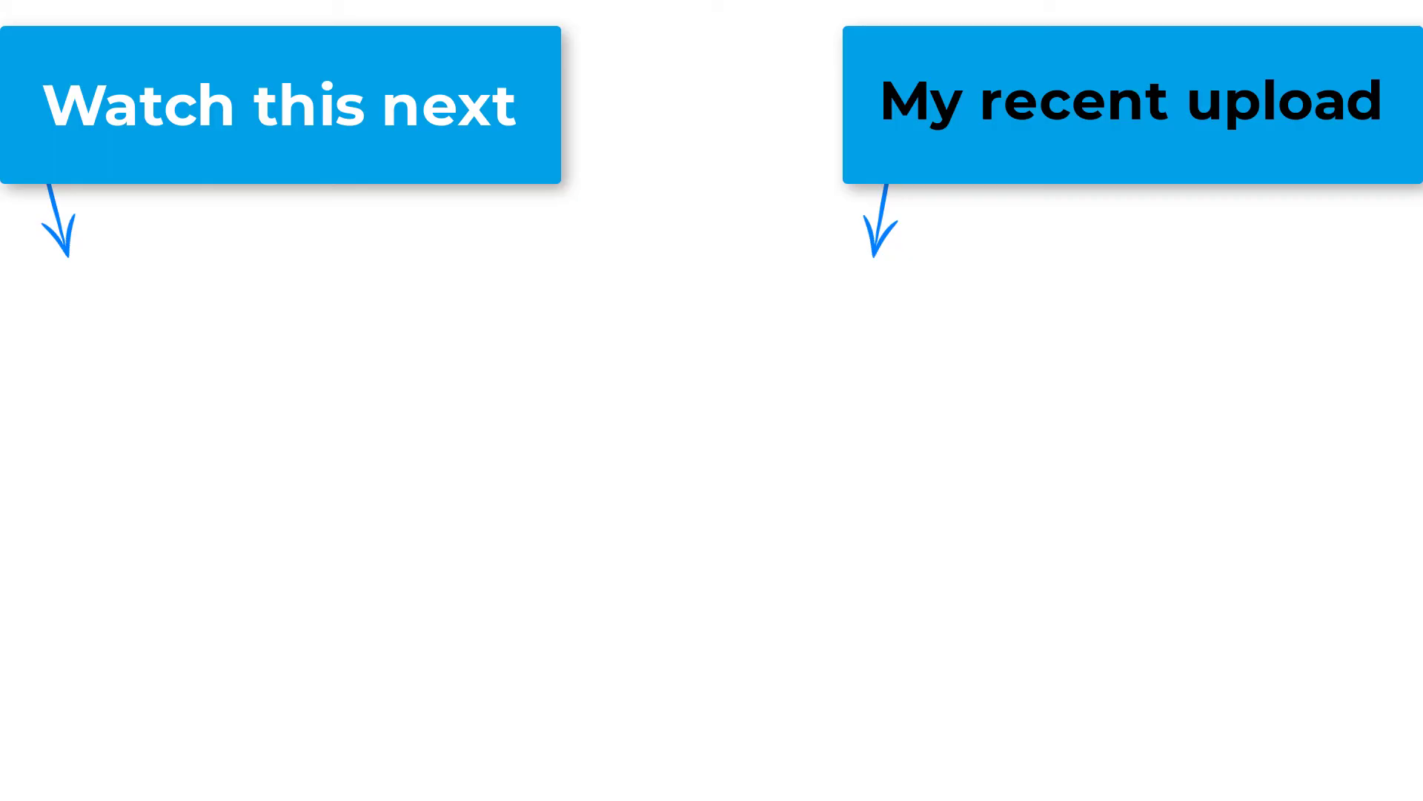